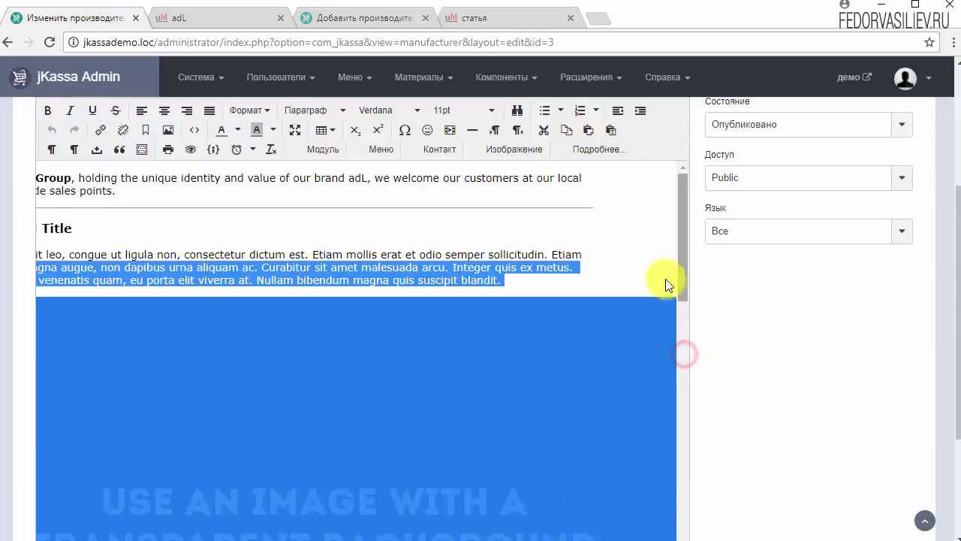
# Examine the adL manufacturer's description in the editor and the col-xs-6 image block in its HTML source.
pyautogui.scroll(2, 394, 388)
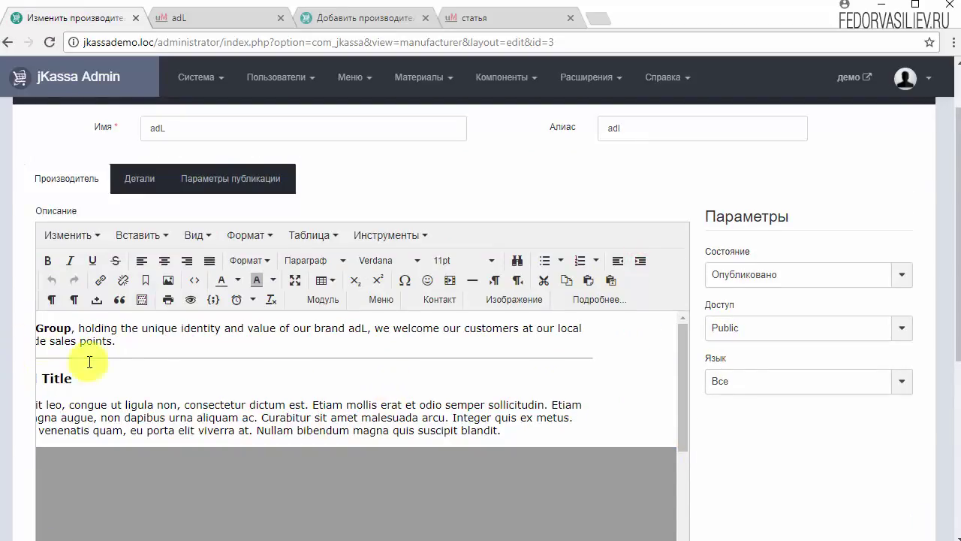
pyautogui.moveTo(677, 407); pyautogui.dragTo(678, 468)
pyautogui.scroll(-2, 692, 414)
pyautogui.moveTo(683, 348); pyautogui.dragTo(682, 521)
pyautogui.scroll(-3, 717, 443)
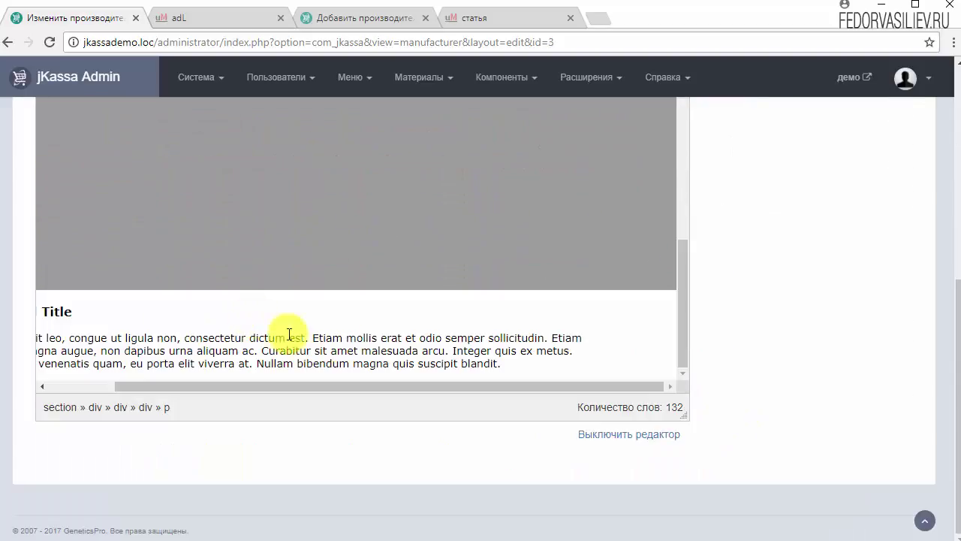
pyautogui.scroll(10, 435, 335)
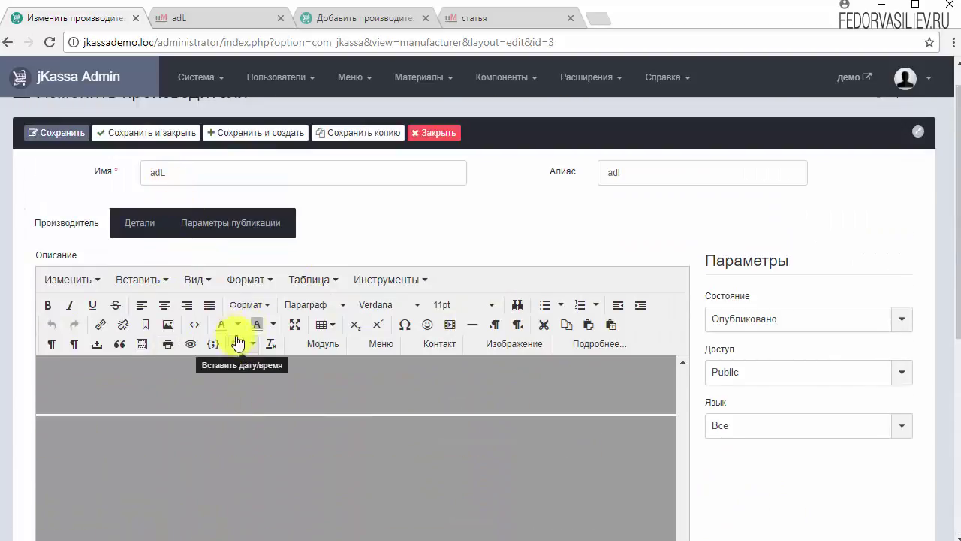
pyautogui.click(199, 325)
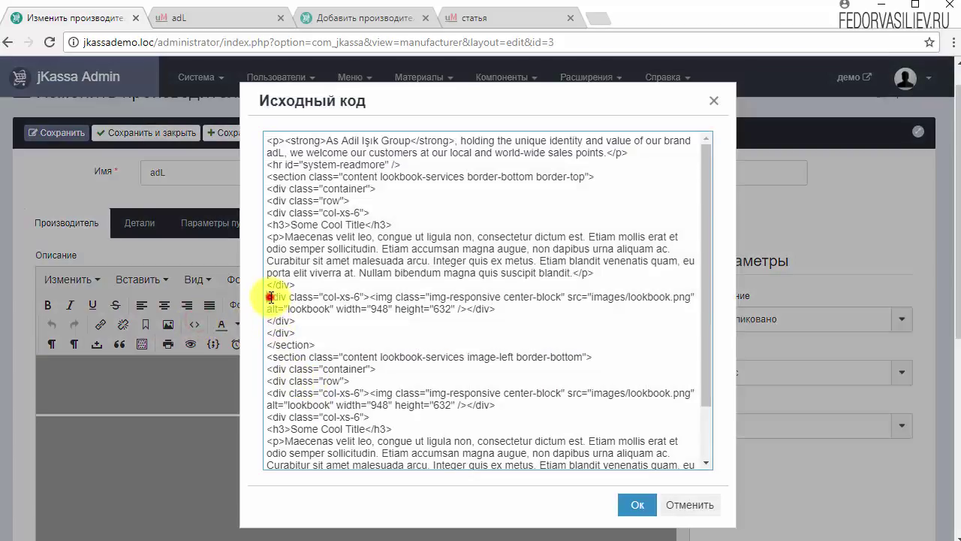
pyautogui.moveTo(269, 296); pyautogui.dragTo(354, 296)
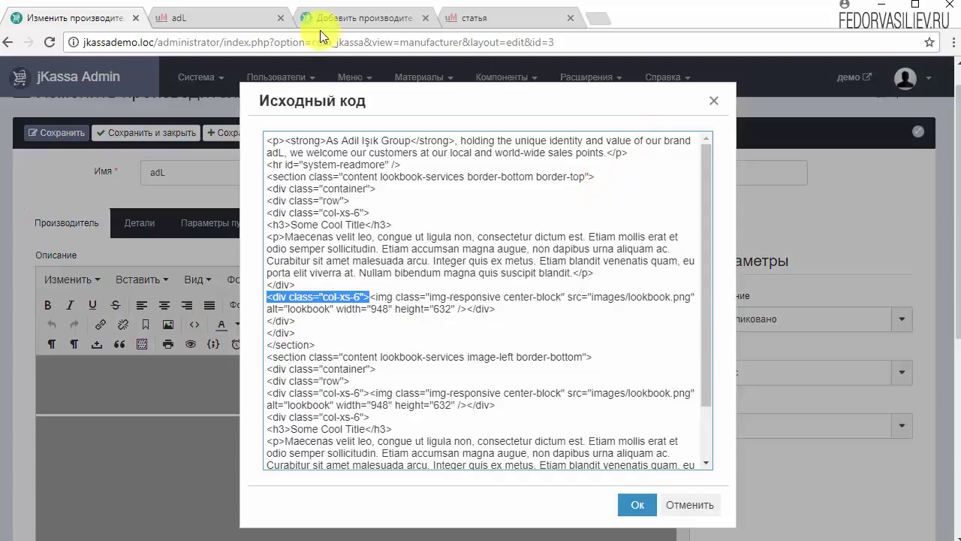
# Examine how the description's text and image sections are laid out on the adL manufacturer page of the demo storefront.
pyautogui.click(241, 19)
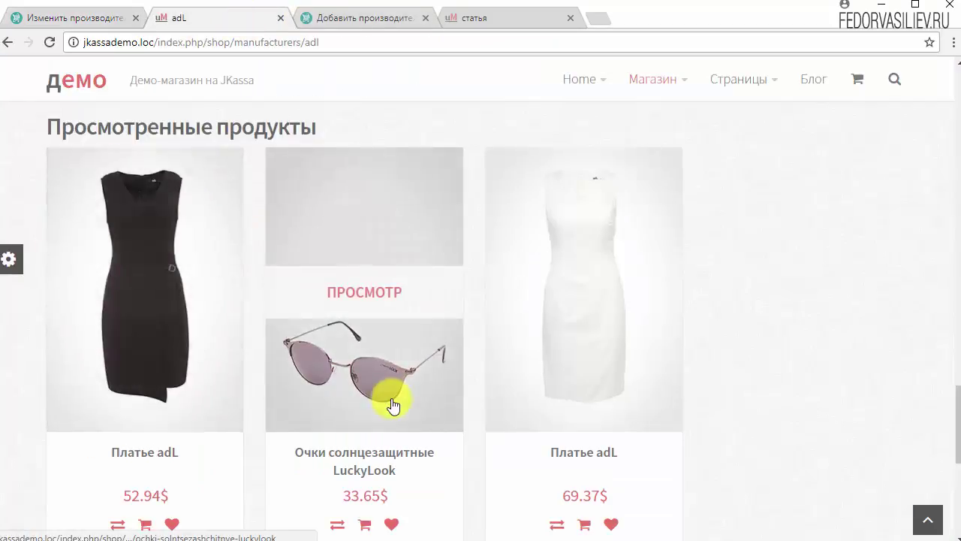
pyautogui.scroll(-5, 386, 400)
pyautogui.scroll(10, 391, 404)
pyautogui.scroll(10, 583, 524)
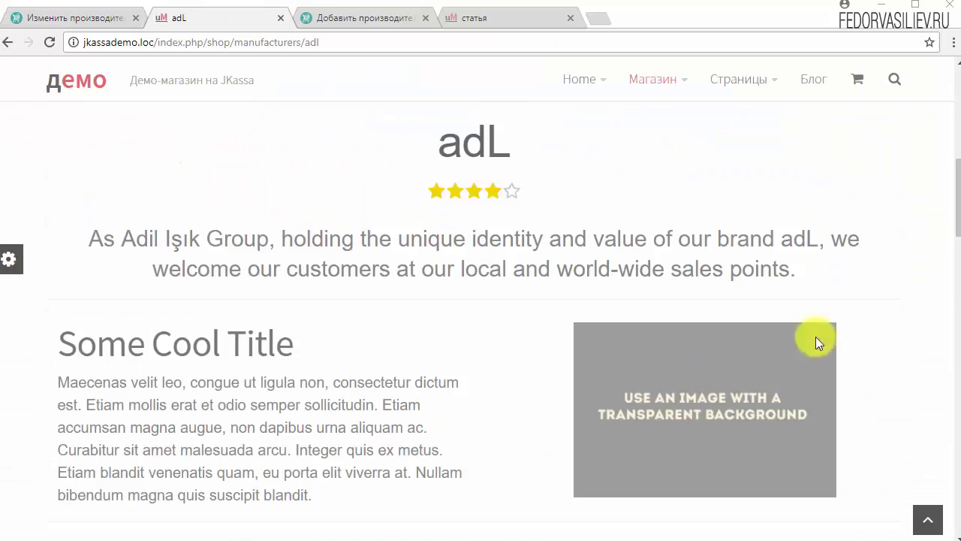
pyautogui.scroll(1, 955, 217)
pyautogui.scroll(-3, 955, 223)
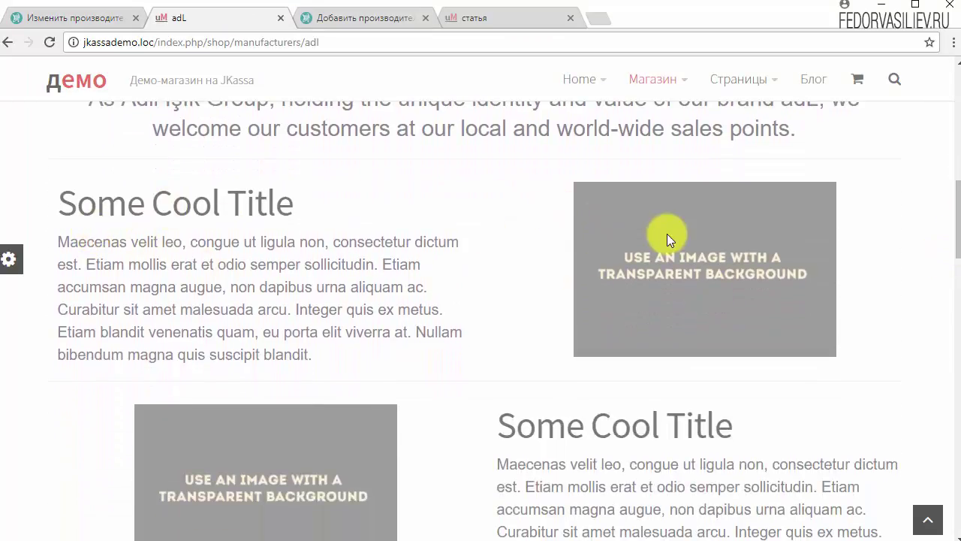
pyautogui.moveTo(954, 236)
pyautogui.mouseDown()
pyautogui.moveTo(956, 285)
pyautogui.moveTo(957, 236)
pyautogui.mouseUp()
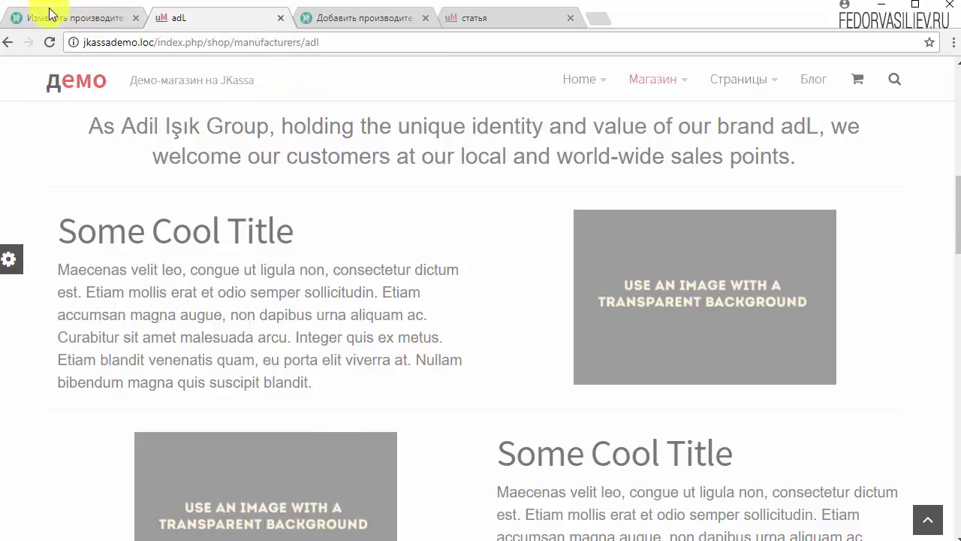
# Examine the description's HTML source down to its last paragraph and the lookbook.png image path, and close the source view.
pyautogui.click(49, 14)
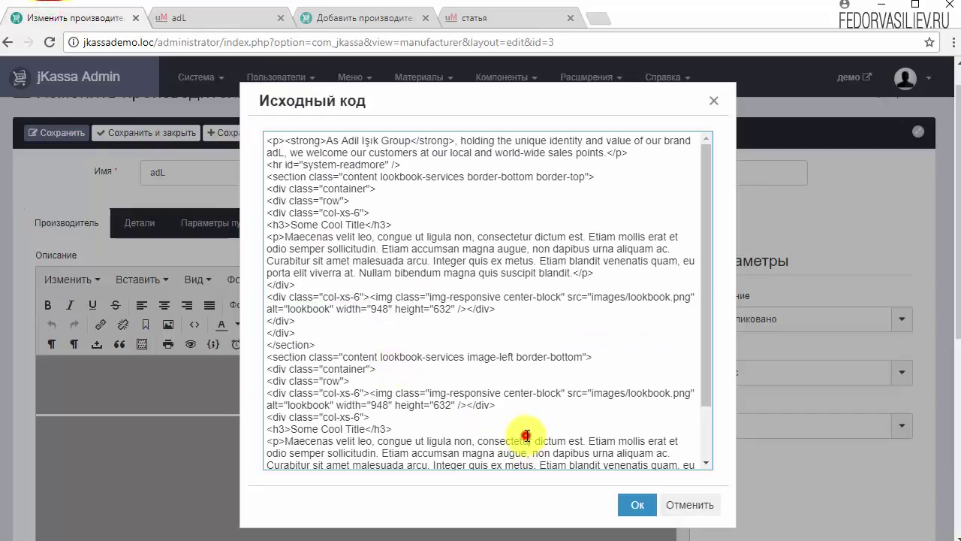
pyautogui.hotkey('ctrl', 'a')
pyautogui.moveTo(705, 357); pyautogui.dragTo(689, 430)
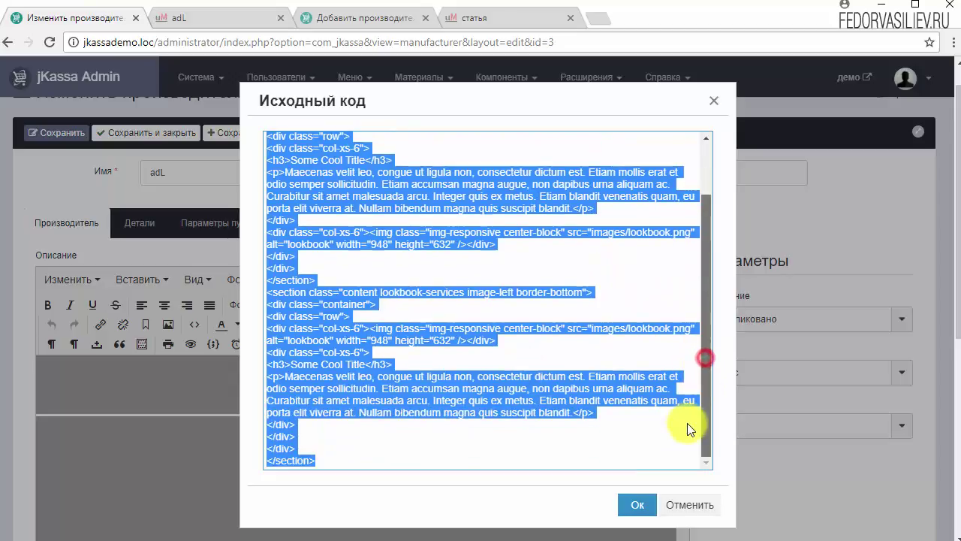
pyautogui.click(535, 388)
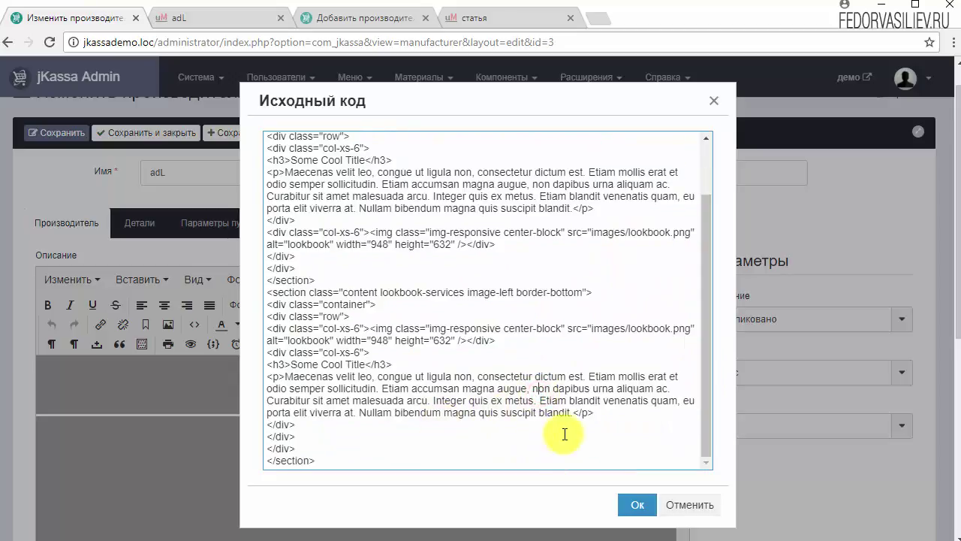
pyautogui.moveTo(570, 412); pyautogui.dragTo(286, 377)
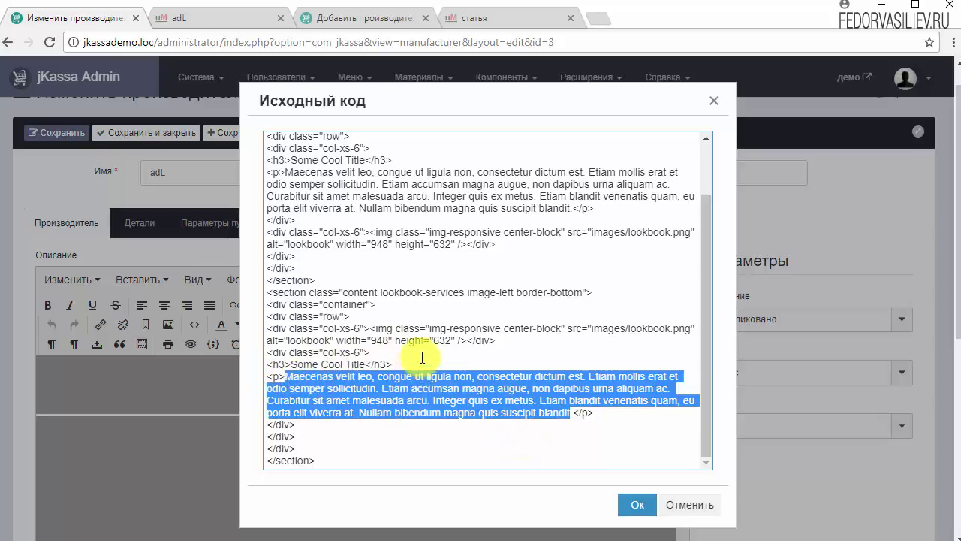
pyautogui.click(629, 329)
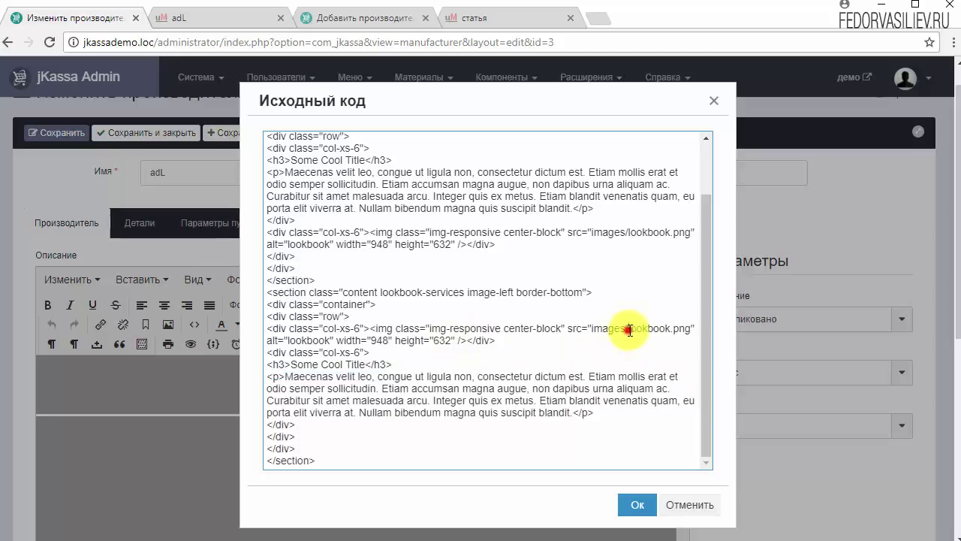
pyautogui.moveTo(628, 329); pyautogui.dragTo(677, 326)
pyautogui.click(624, 329)
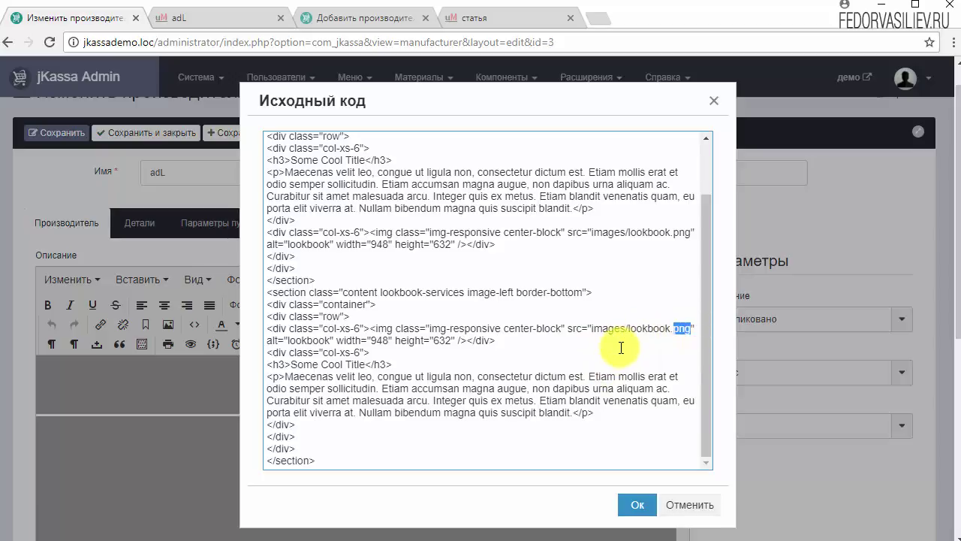
pyautogui.click(707, 103)
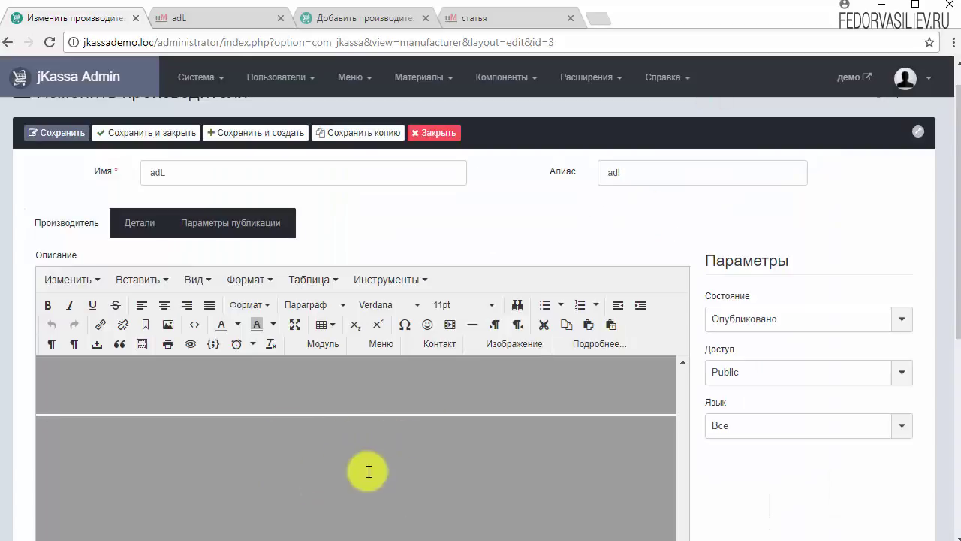
# Copy the complete HTML source of the demo adL manufacturer's description.
pyautogui.click(201, 329)
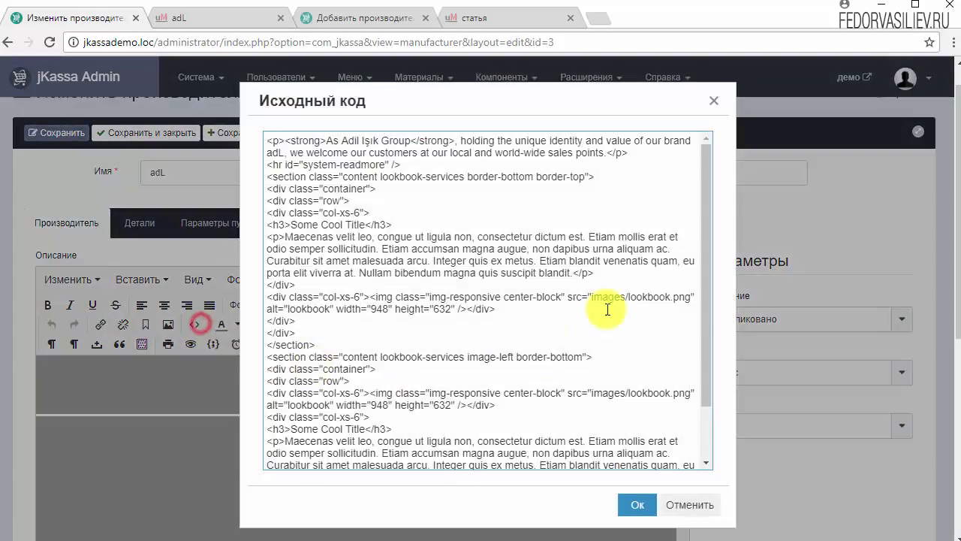
pyautogui.click(705, 347)
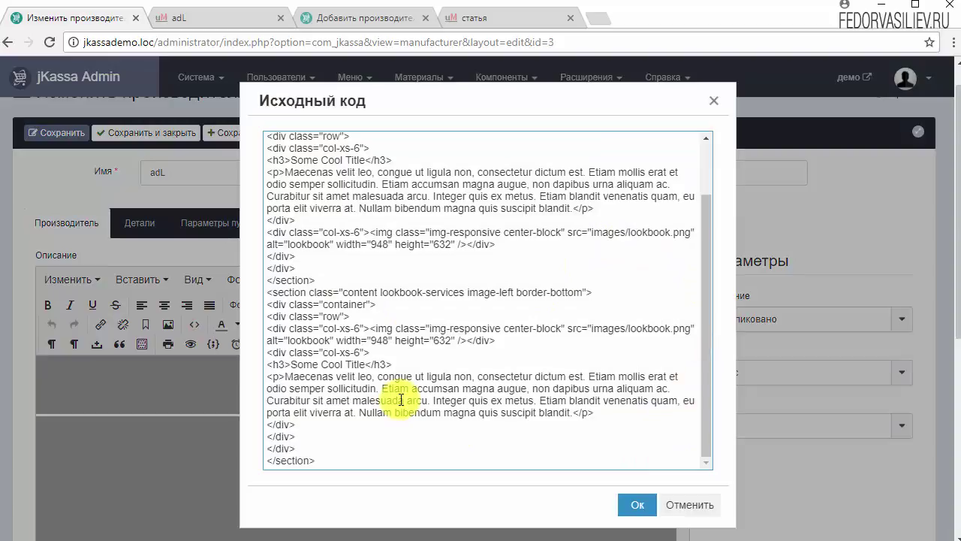
pyautogui.hotkey('ctrl', 'a')
pyautogui.rightClick(353, 350)
pyautogui.click(379, 368)
# Paste the copied HTML into the description source of the new adL manufacturer and apply it.
pyautogui.click(228, 24)
pyautogui.click(330, 18)
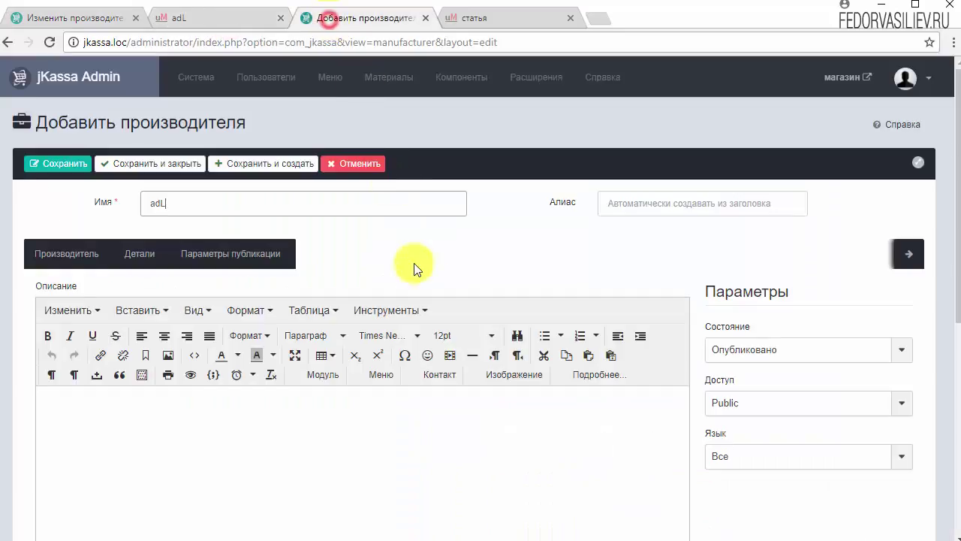
pyautogui.scroll(-3, 499, 216)
pyautogui.scroll(1, 304, 272)
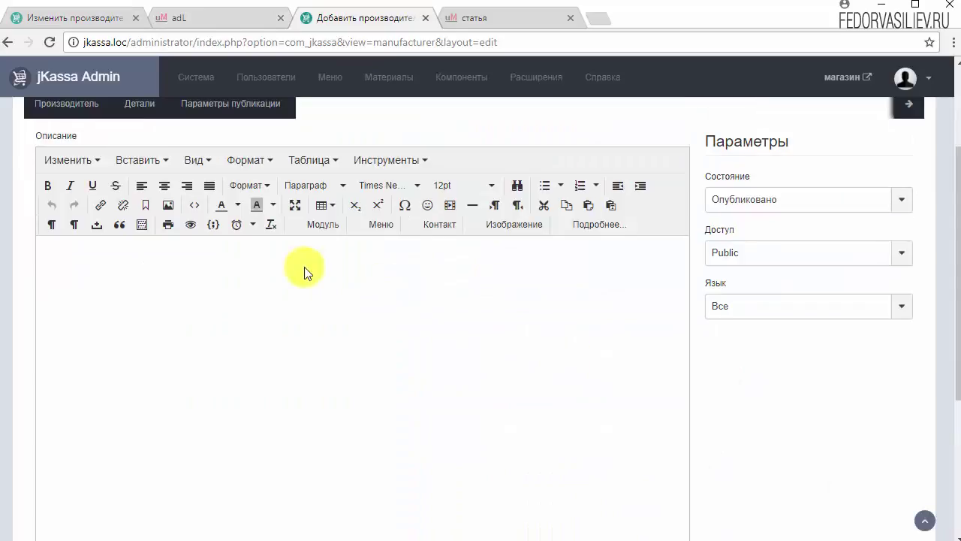
pyautogui.click(193, 205)
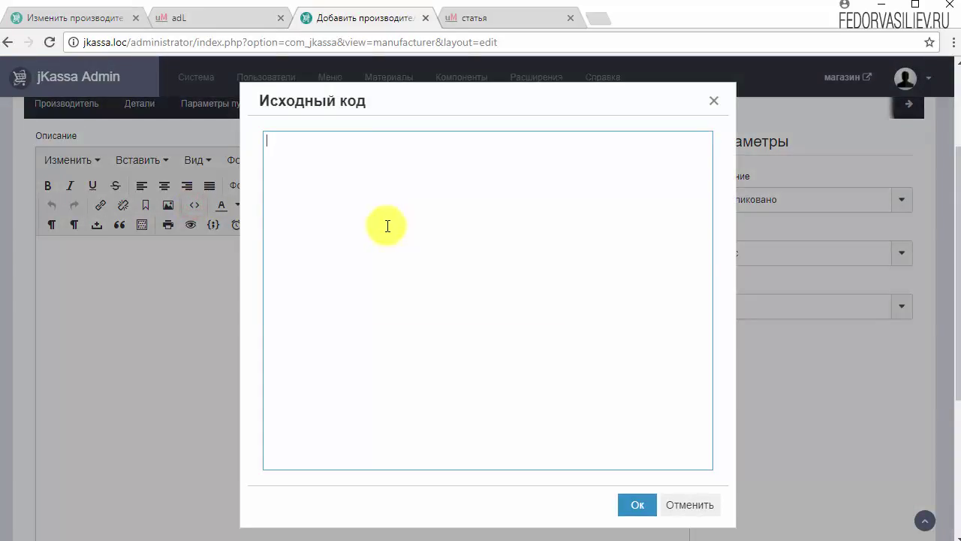
pyautogui.rightClick(304, 188)
pyautogui.click(357, 287)
pyautogui.click(625, 505)
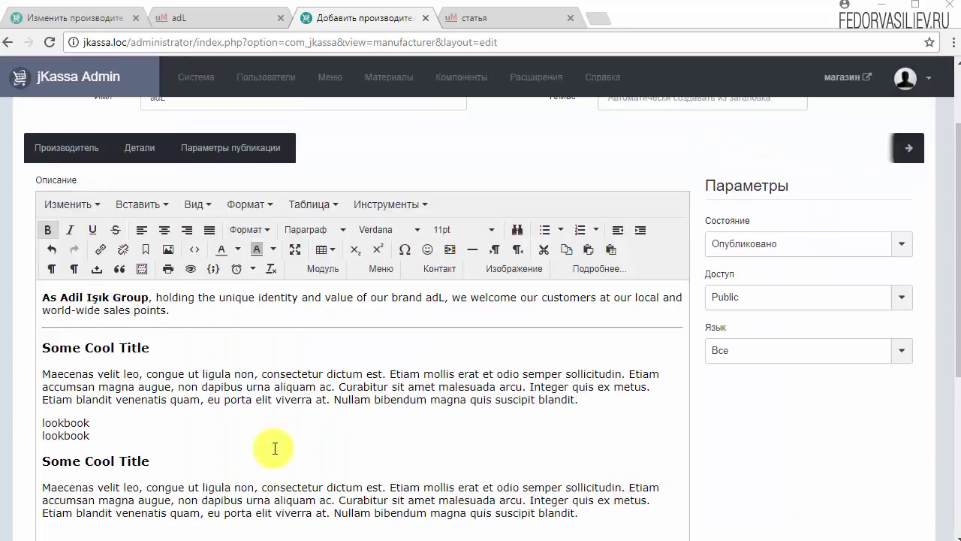
pyautogui.scroll(-1, 886, 381)
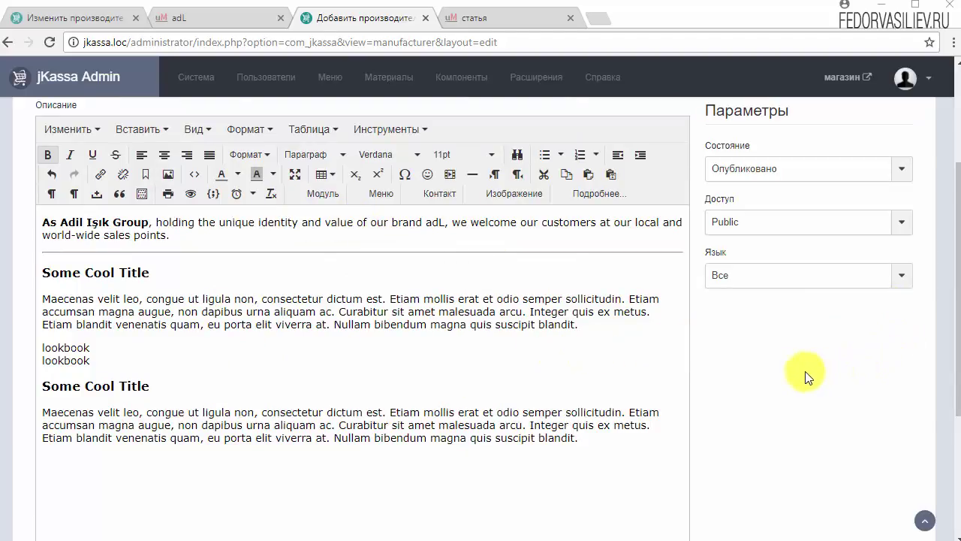
# Set the manufacturer's logo to adl-big.png from the banners folder in the details.
pyautogui.scroll(2, 806, 377)
pyautogui.click(138, 226)
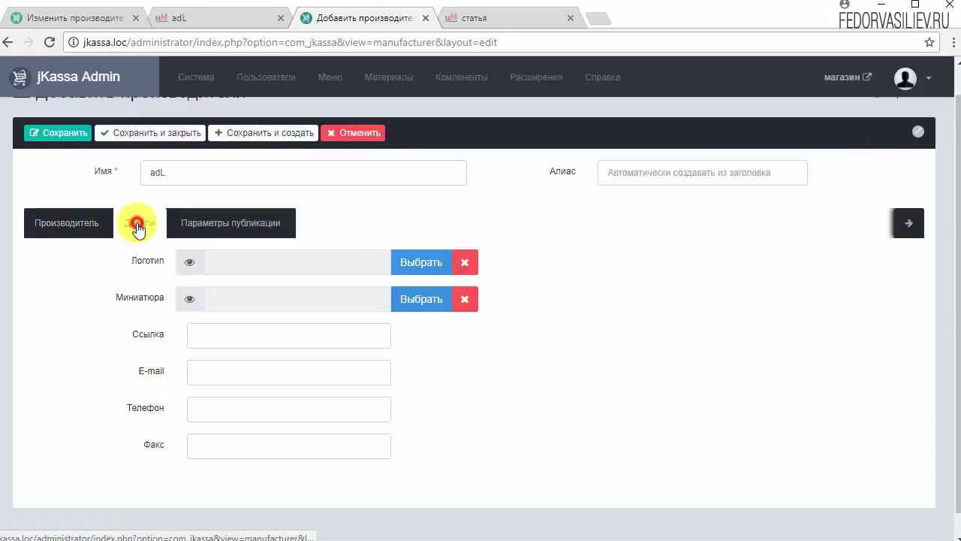
pyautogui.click(406, 265)
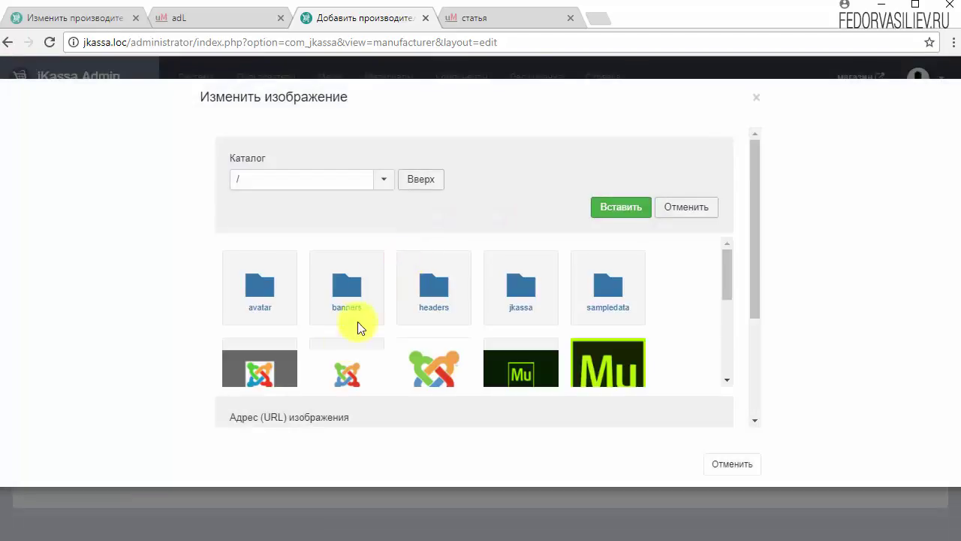
pyautogui.click(368, 291)
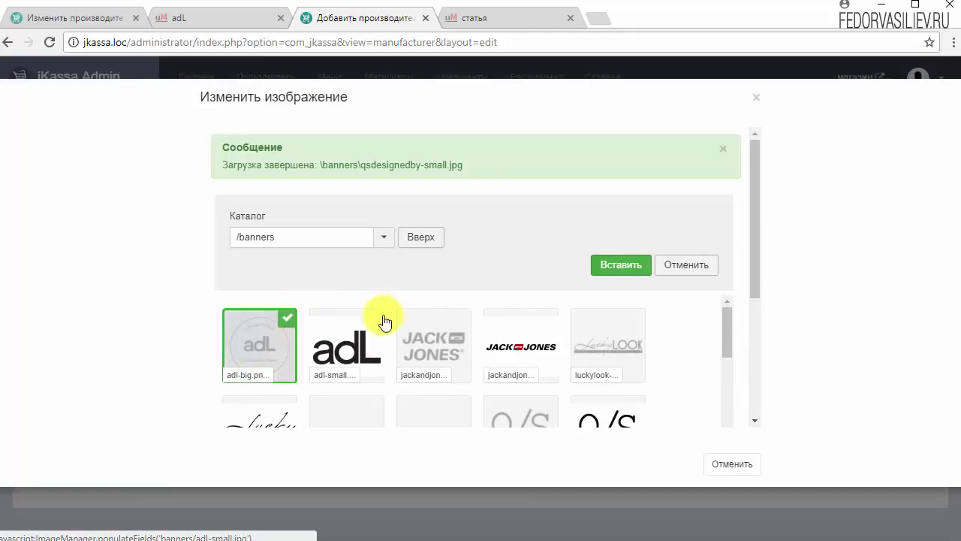
pyautogui.click(620, 264)
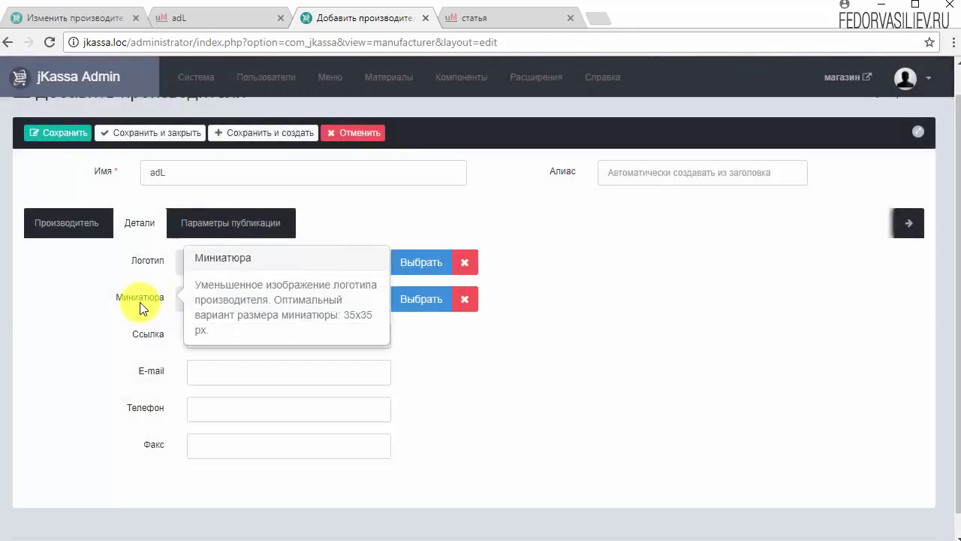
# Set the manufacturer's thumbnail to adl-small.jpg from the banners folder.
pyautogui.moveTo(159, 304)
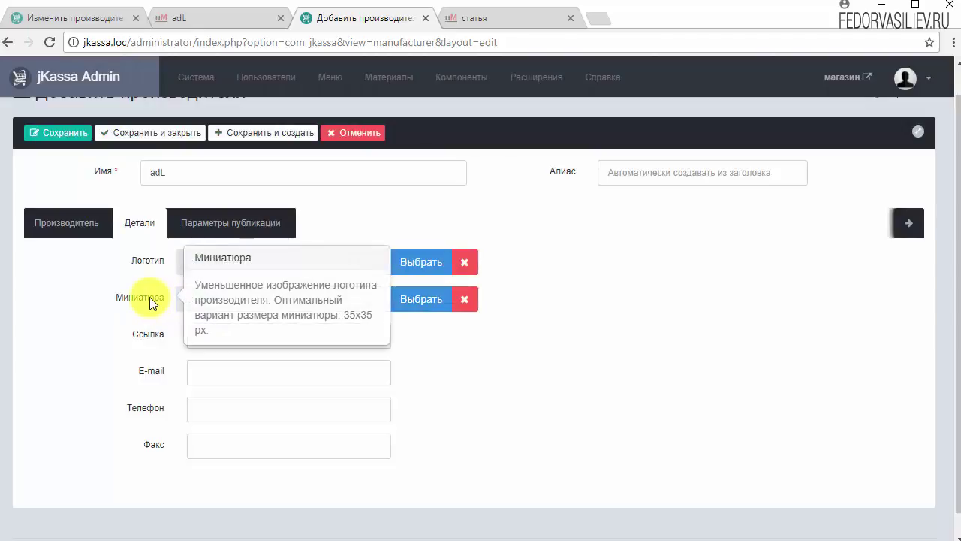
pyautogui.click(396, 302)
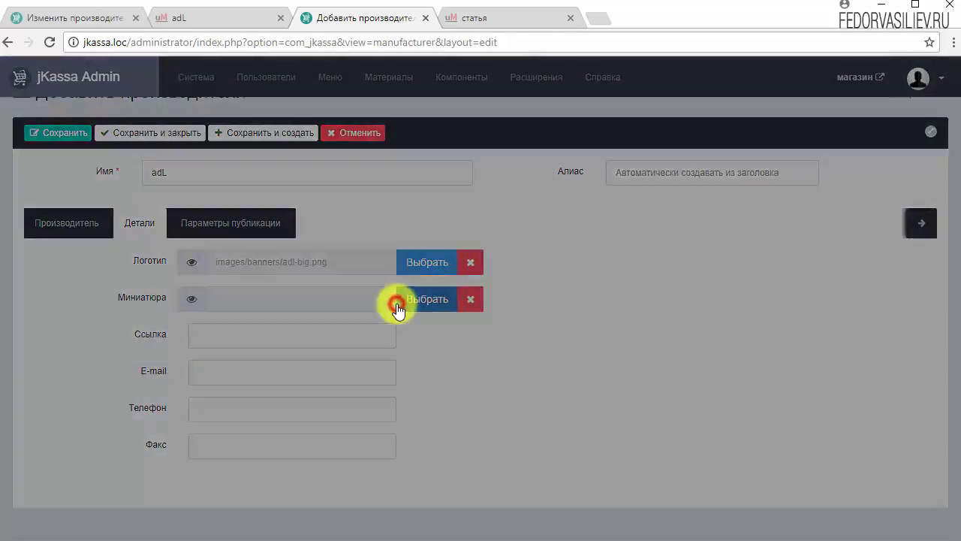
pyautogui.click(330, 317)
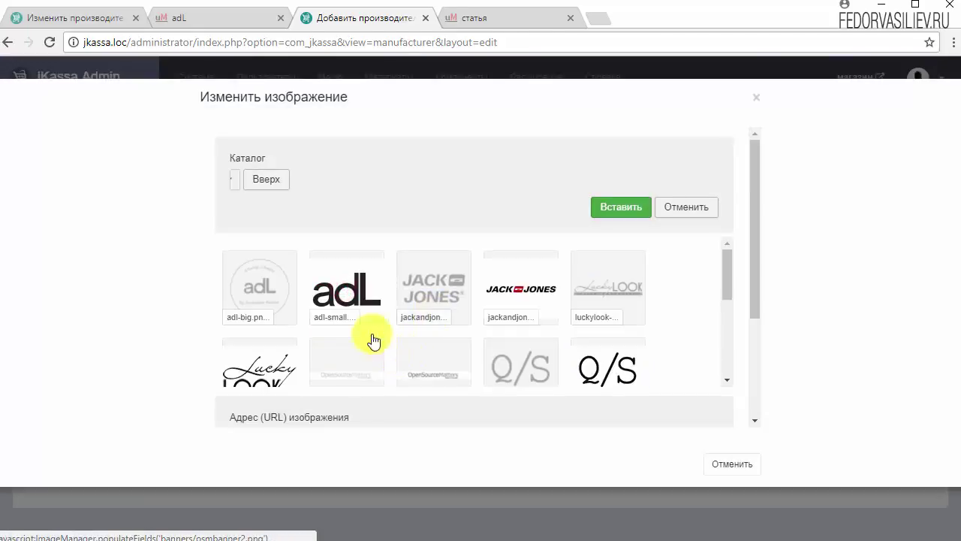
pyautogui.click(608, 212)
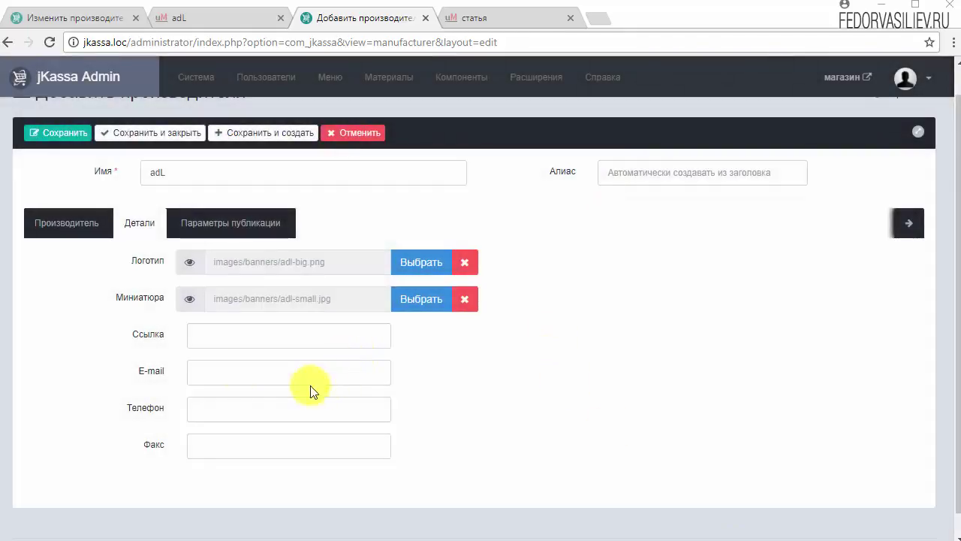
# Fill in the manufacturer's website link, contact e-mail, phone and fax numbers, and save and close the record.
pyautogui.rightClick(214, 337)
pyautogui.click(236, 430)
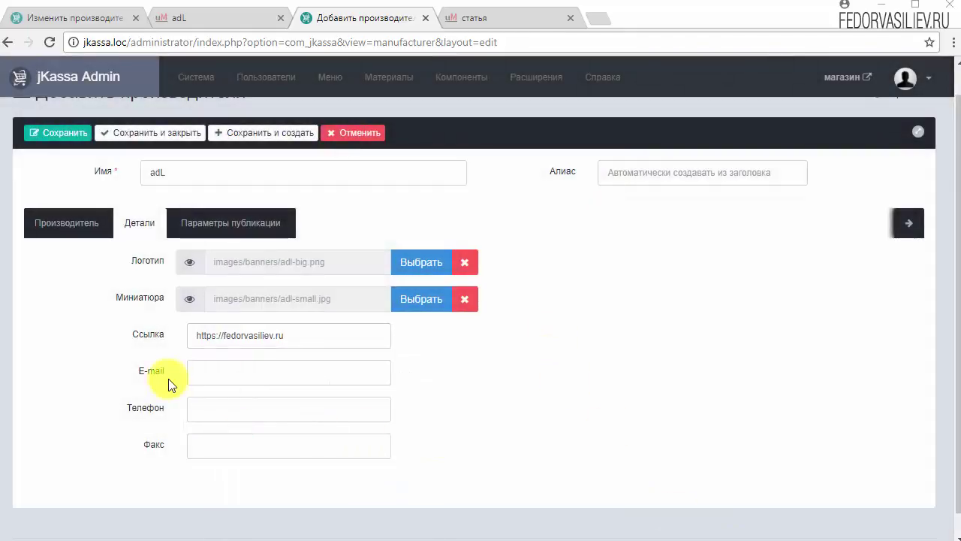
pyautogui.rightClick(199, 374)
pyautogui.click(257, 456)
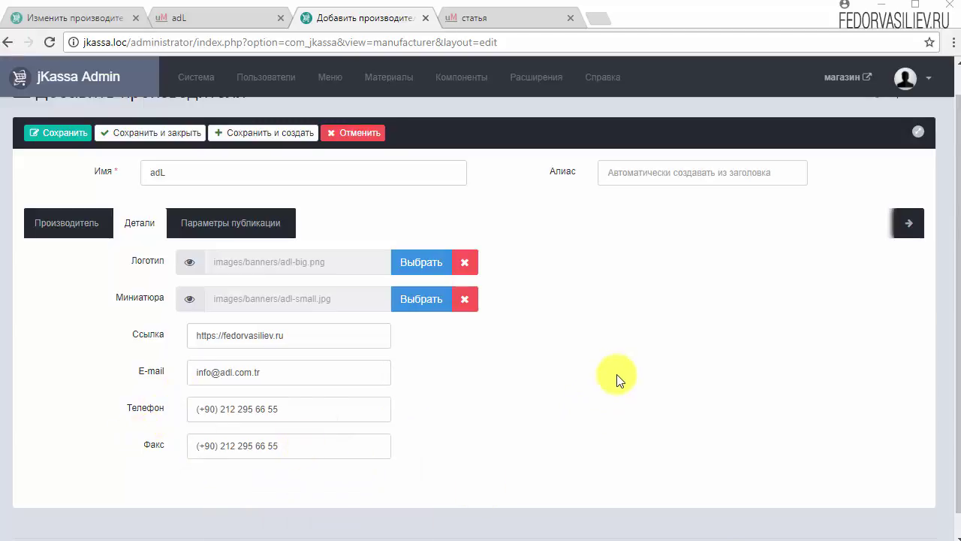
pyautogui.scroll(1, 618, 380)
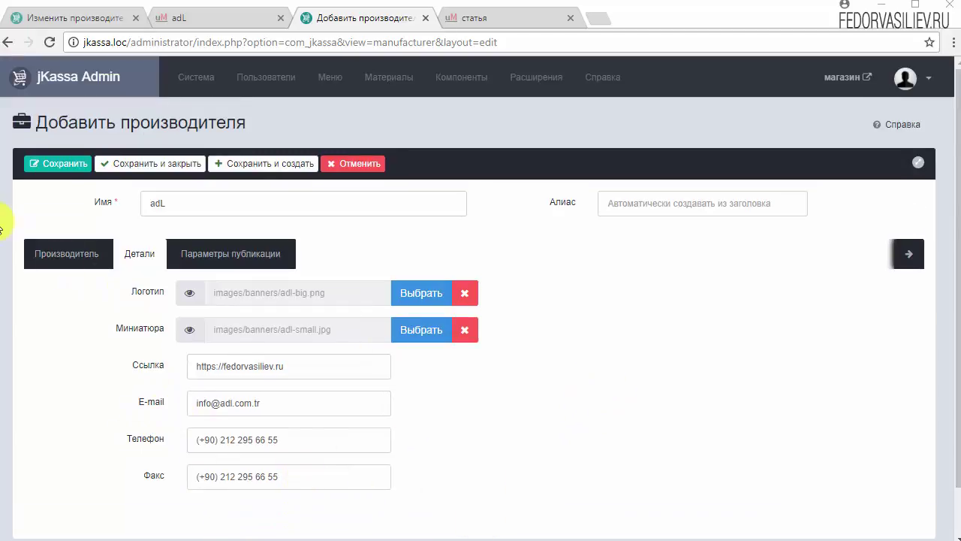
pyautogui.click(128, 166)
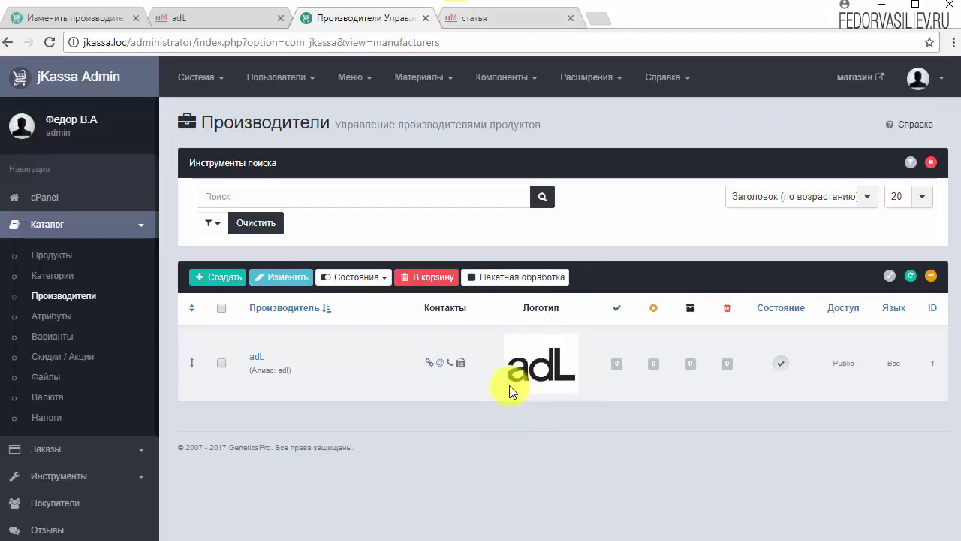
# Open the shop's home page and view the product page of Landing page НА ЛЕТУ.
pyautogui.click(481, 18)
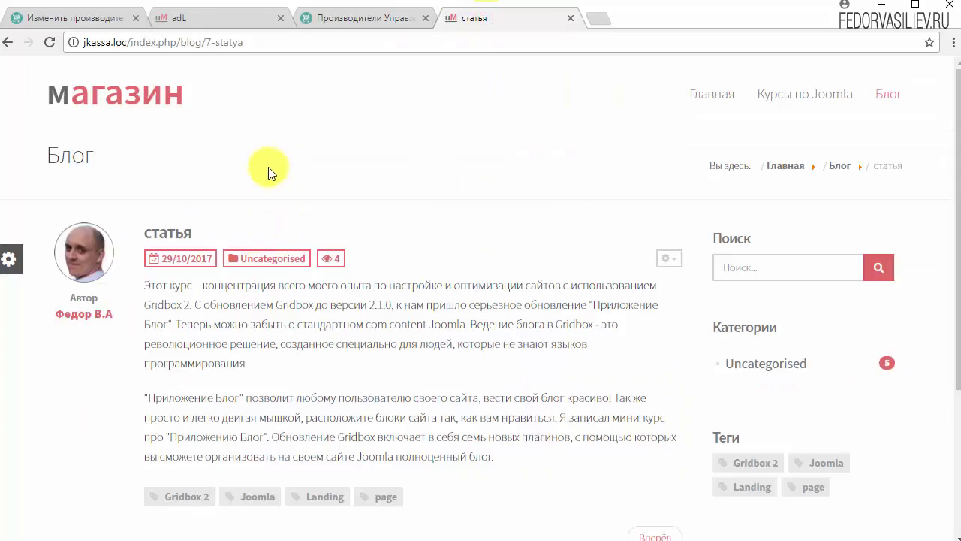
pyautogui.click(696, 98)
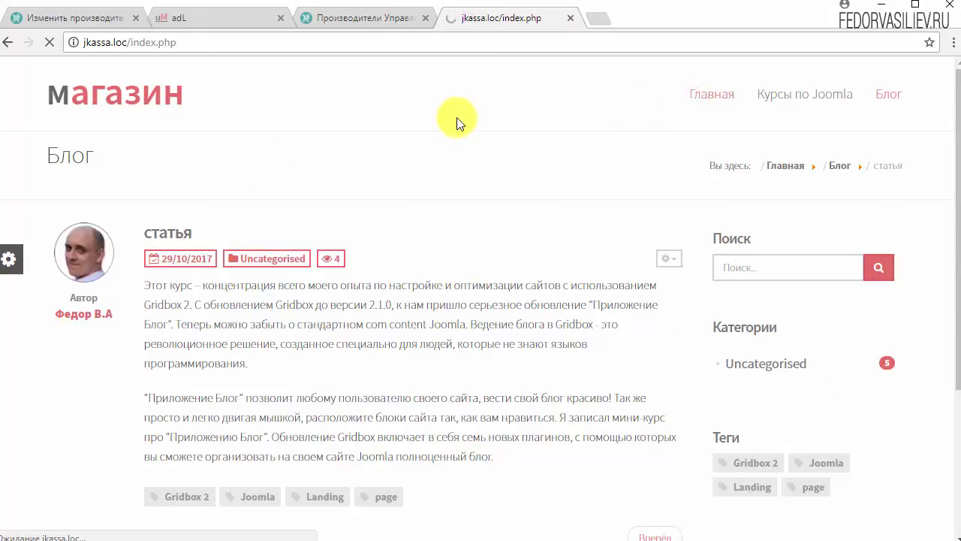
pyautogui.scroll(-8, 300, 215)
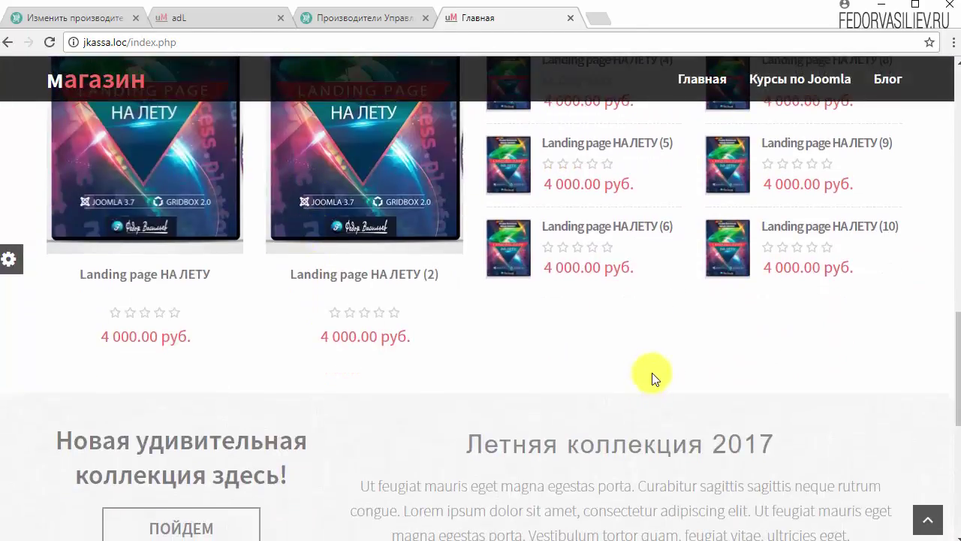
pyautogui.scroll(1, 652, 373)
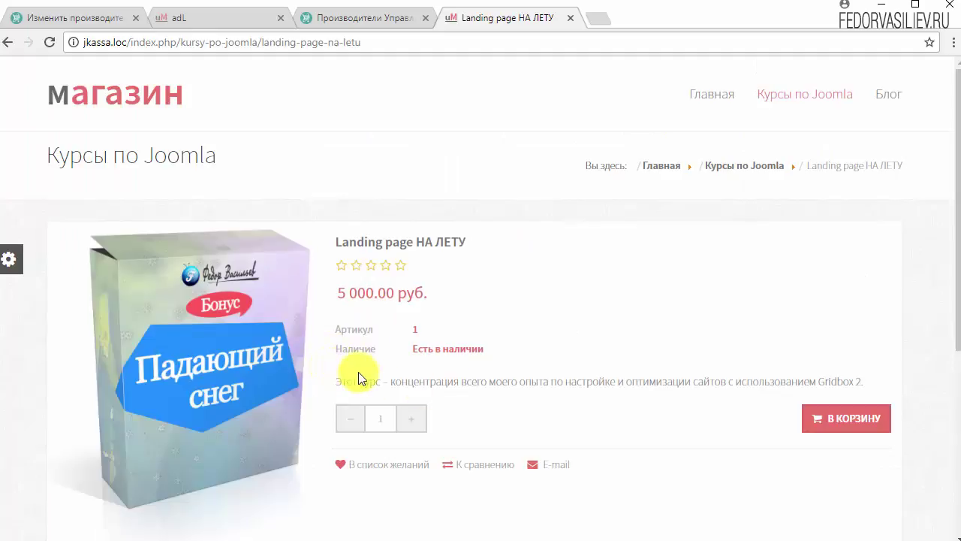
pyautogui.tripleClick(497, 242)
# Open the base product Landing page НА ЛЕТУ (ID 1) for editing from the admin product list.
pyautogui.click(370, 21)
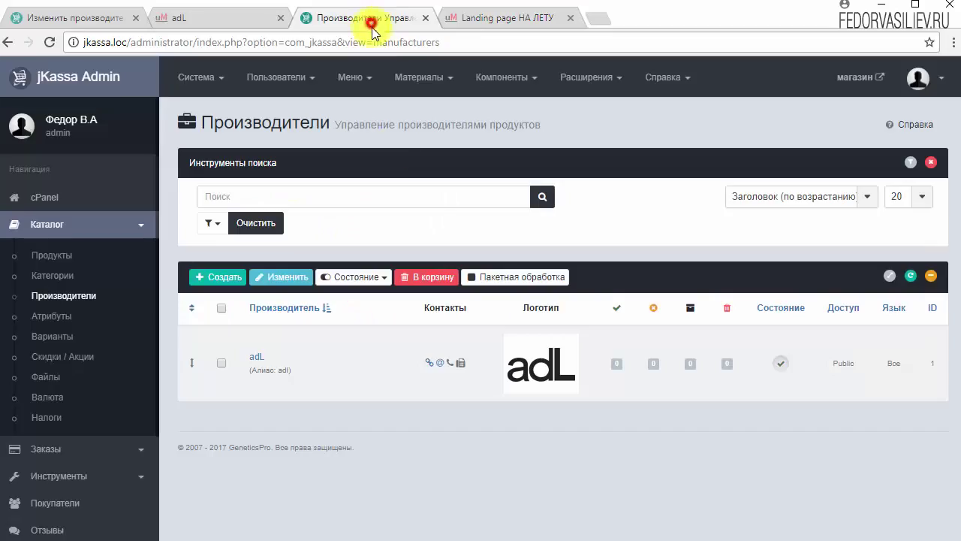
pyautogui.click(60, 256)
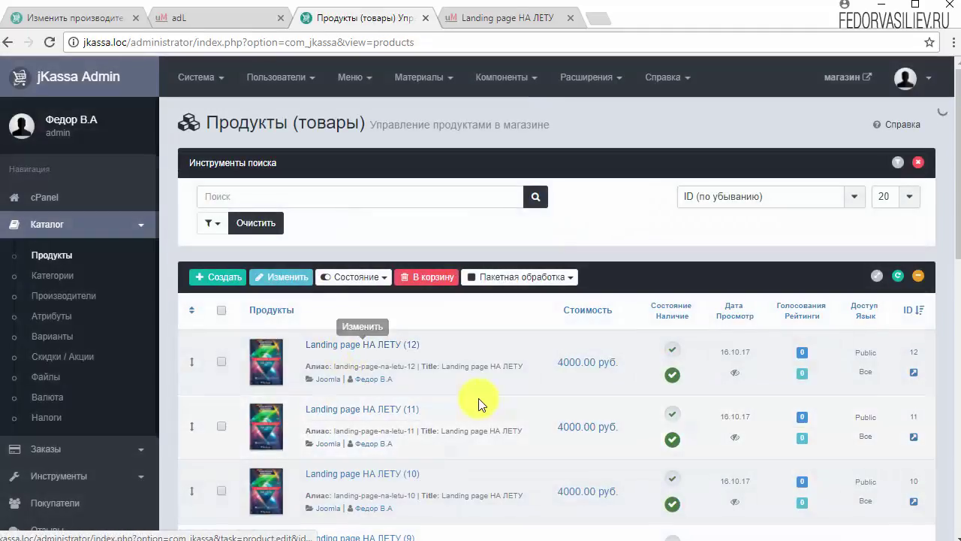
pyautogui.scroll(-9, 458, 404)
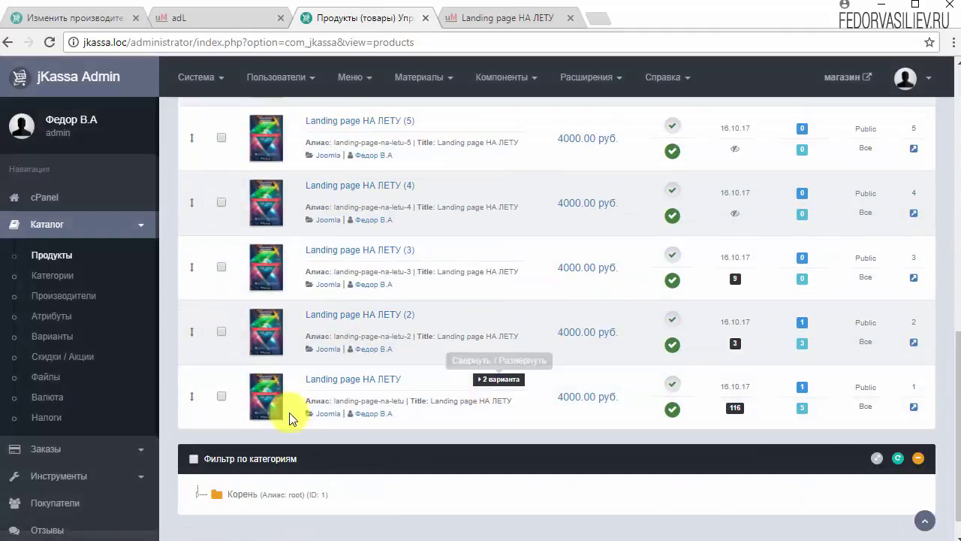
pyautogui.click(321, 379)
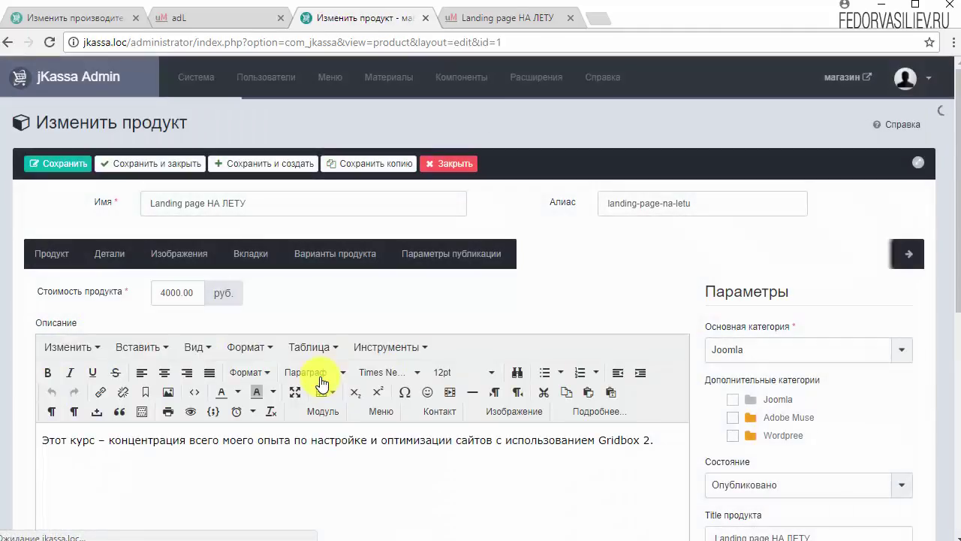
# Set the product's manufacturer to adL in its details and save the product.
pyautogui.click(105, 260)
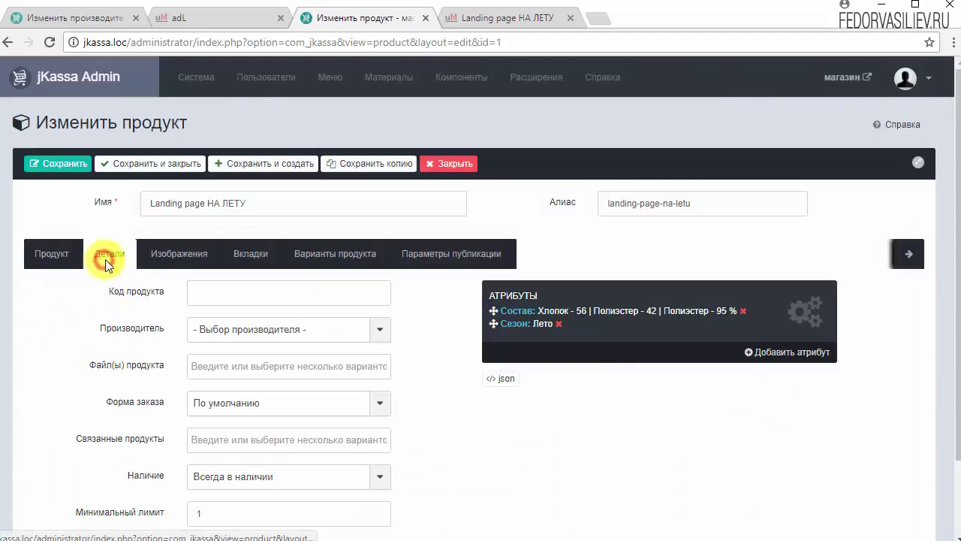
pyautogui.click(379, 333)
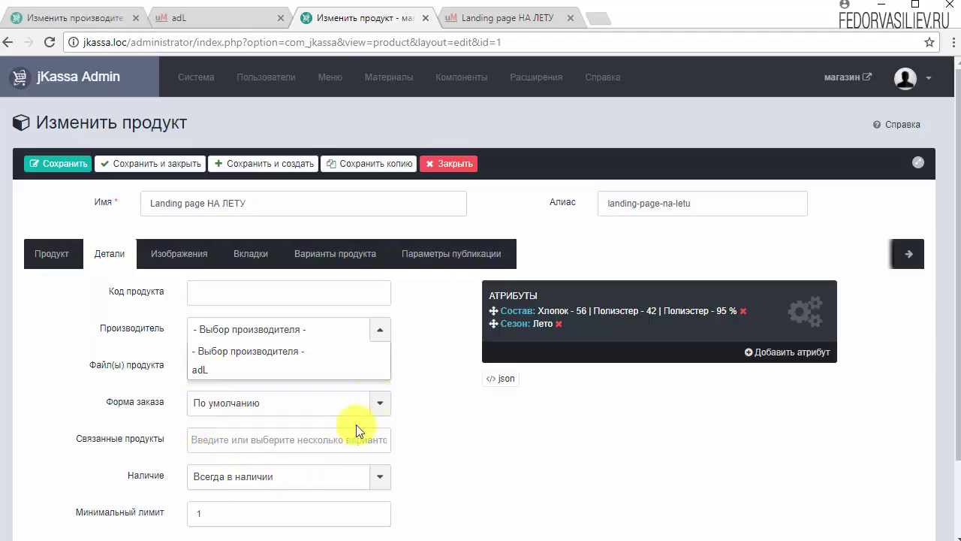
pyautogui.click(212, 370)
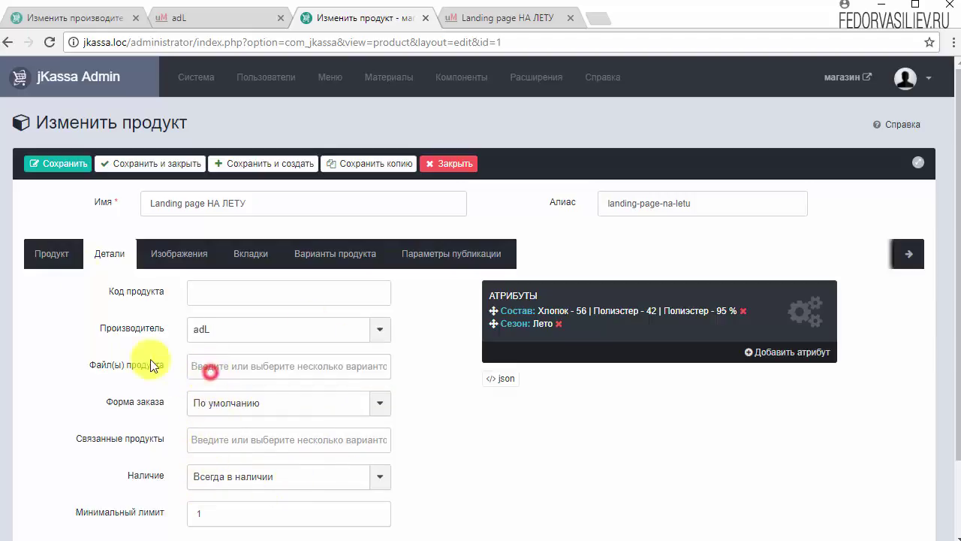
pyautogui.click(57, 163)
# Reload the product page in the shop, check its brand entry and open the adL brand page.
pyautogui.click(500, 21)
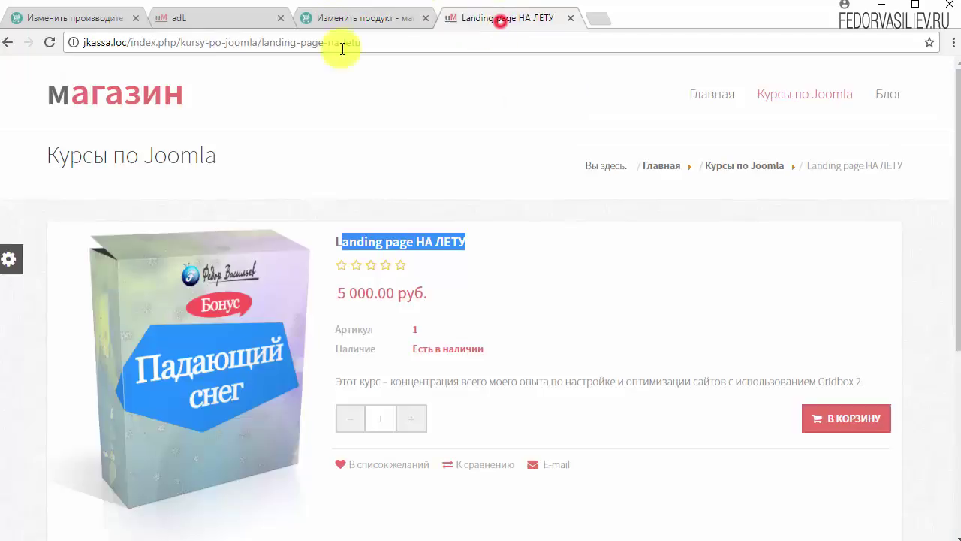
pyautogui.click(51, 43)
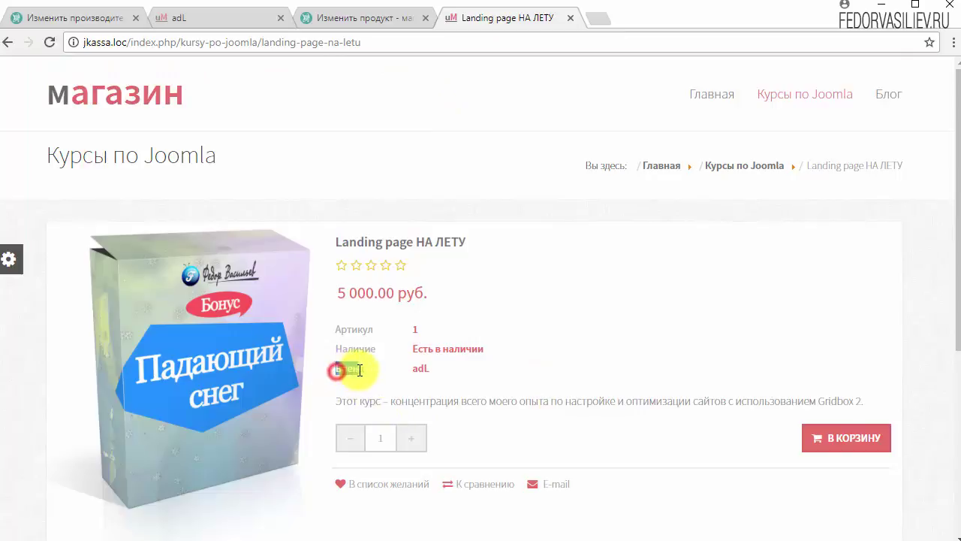
pyautogui.moveTo(363, 369); pyautogui.dragTo(366, 370)
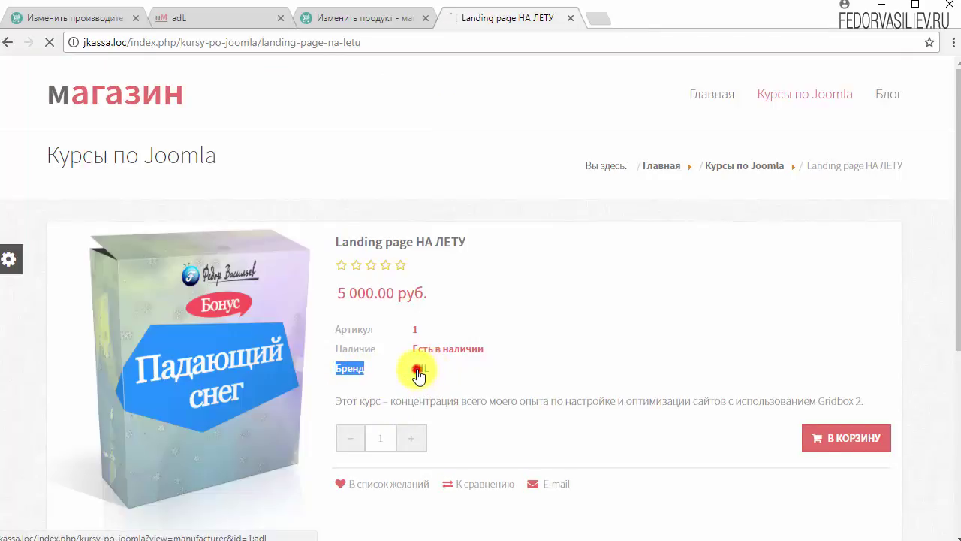
pyautogui.click(417, 370)
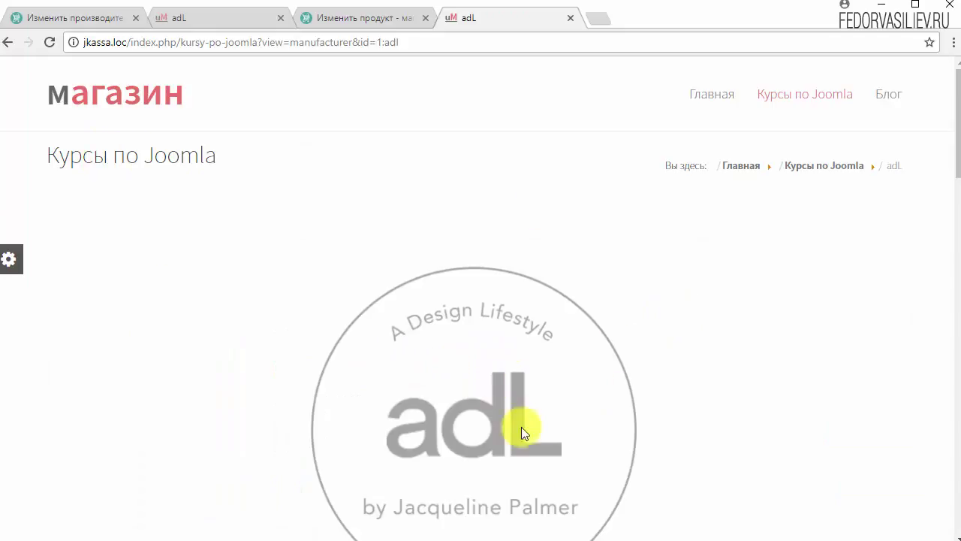
# Examine the adL brand page's logo, description text and lookbook image areas.
pyautogui.scroll(-5, 548, 420)
pyautogui.scroll(-3, 693, 227)
pyautogui.scroll(-2, 692, 227)
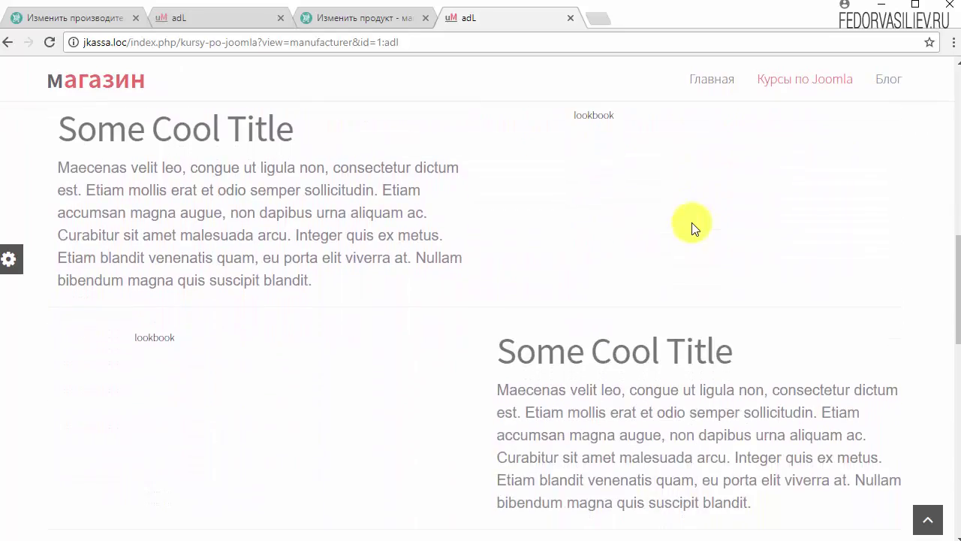
pyautogui.scroll(-2, 399, 247)
pyautogui.scroll(3, 397, 342)
pyautogui.scroll(1, 398, 343)
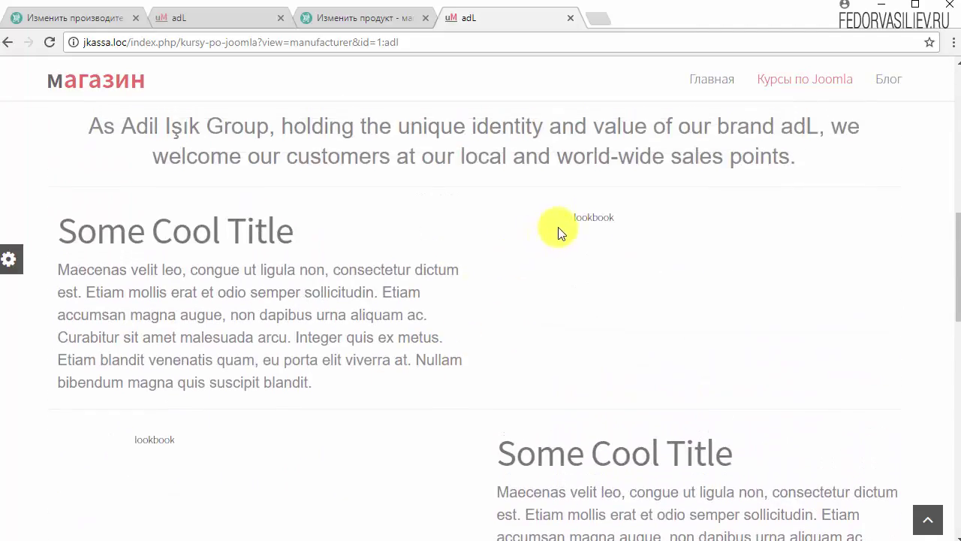
pyautogui.scroll(-2, 632, 306)
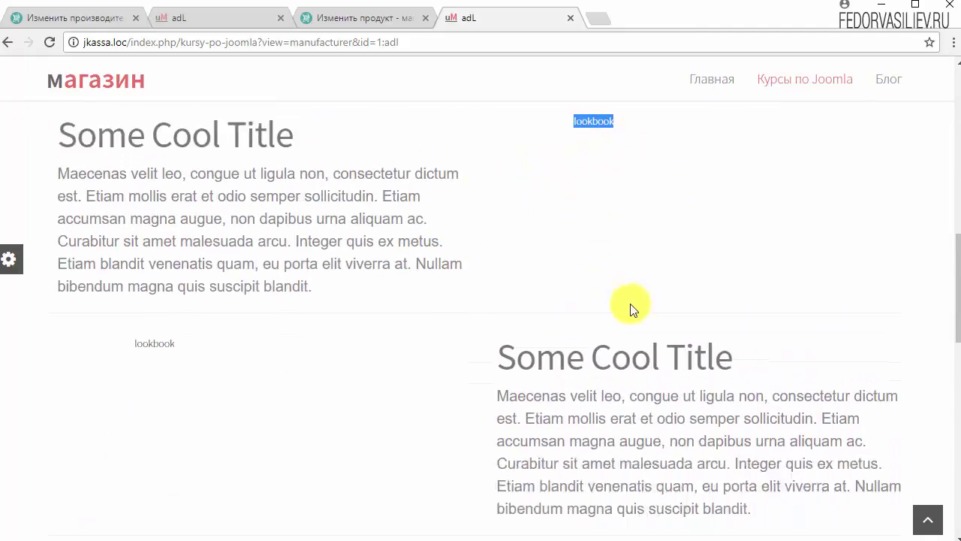
# Rate the adL manufacturer five stars on its brand page and dismiss the thank-you message.
pyautogui.scroll(1, 219, 377)
pyautogui.scroll(3, 219, 376)
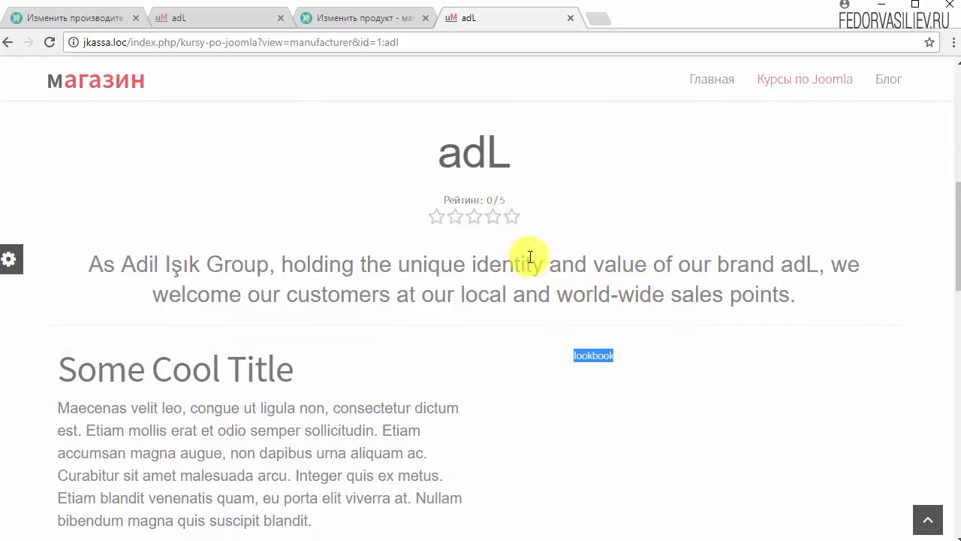
pyautogui.click(511, 219)
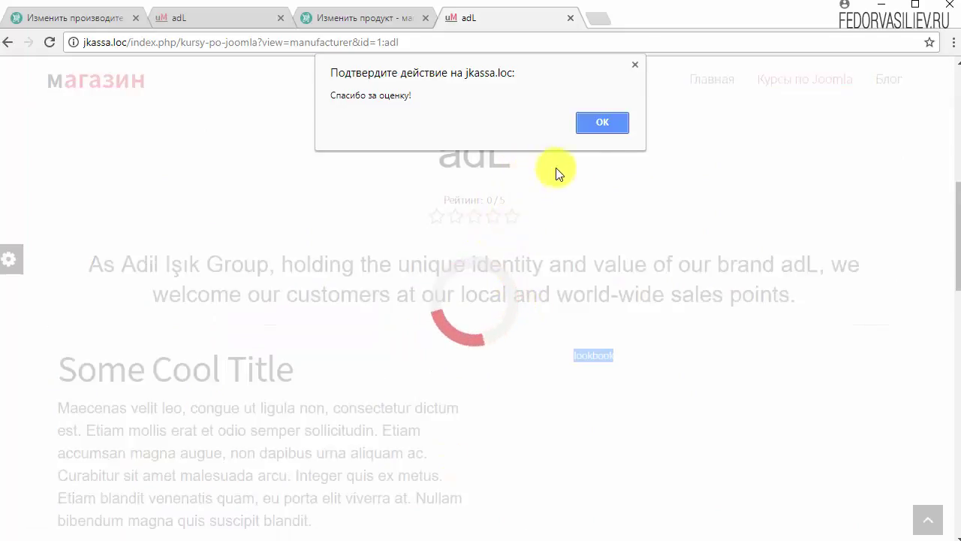
pyautogui.click(607, 125)
# Check the brand page's product listing and contact blocks, and test the manufacturer's home page link.
pyautogui.scroll(-7, 625, 233)
pyautogui.scroll(2, 230, 368)
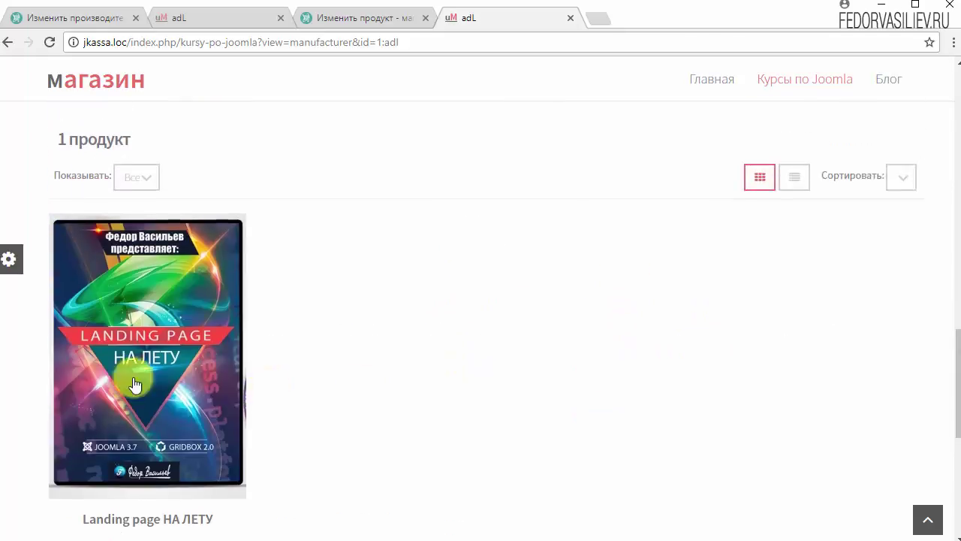
pyautogui.scroll(-2, 398, 402)
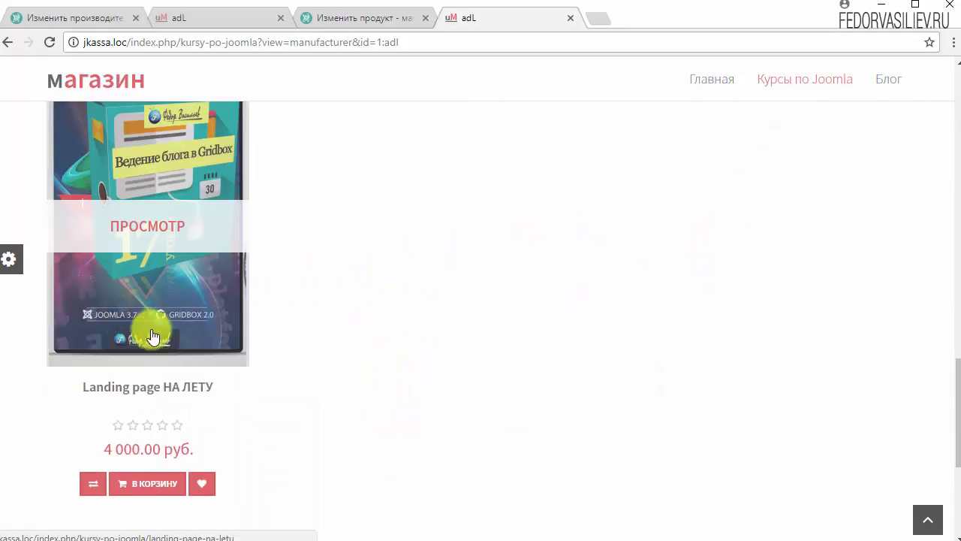
pyautogui.scroll(2, 357, 356)
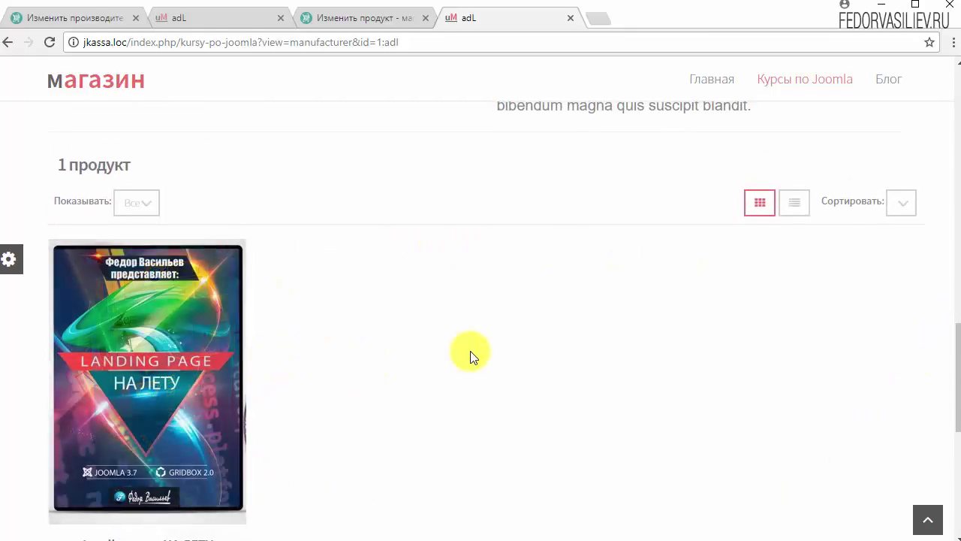
pyautogui.scroll(-6, 474, 341)
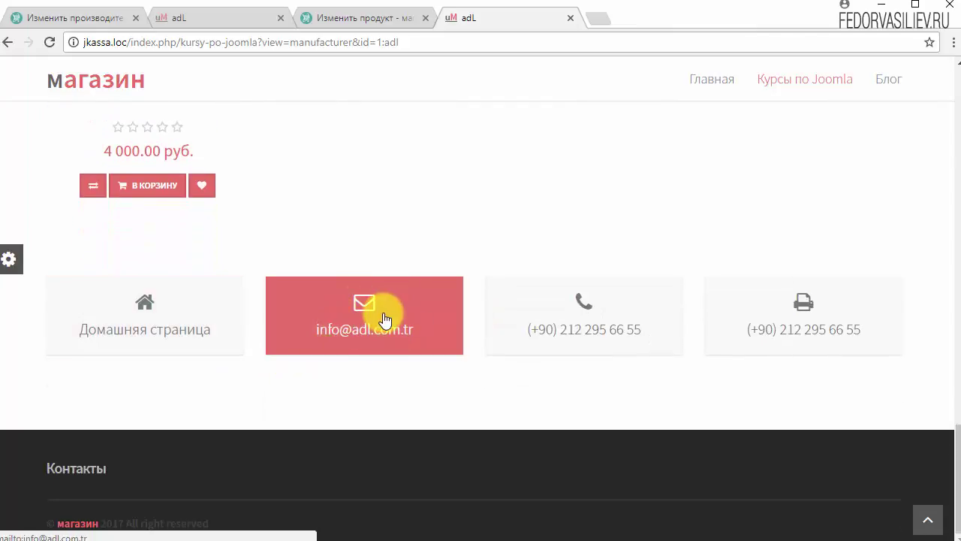
pyautogui.click(147, 315)
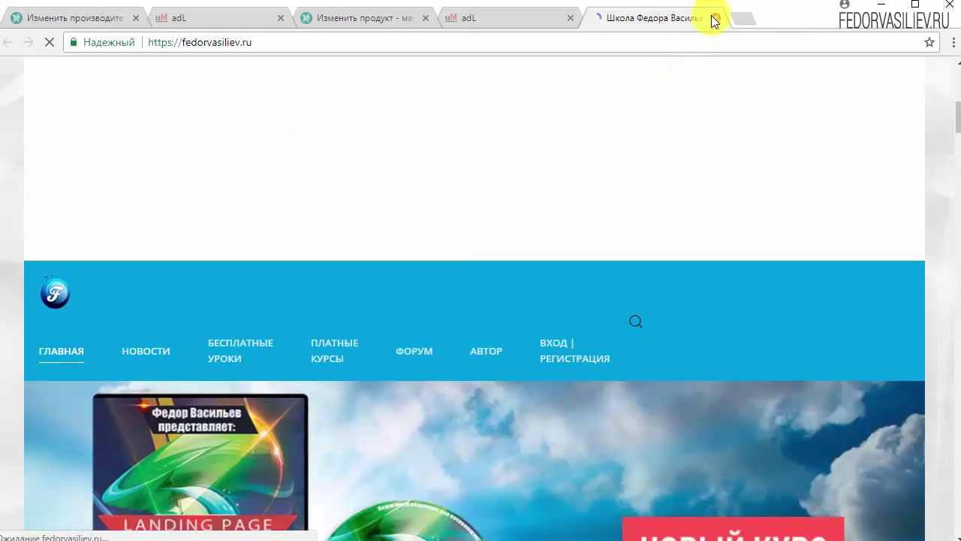
pyautogui.click(717, 18)
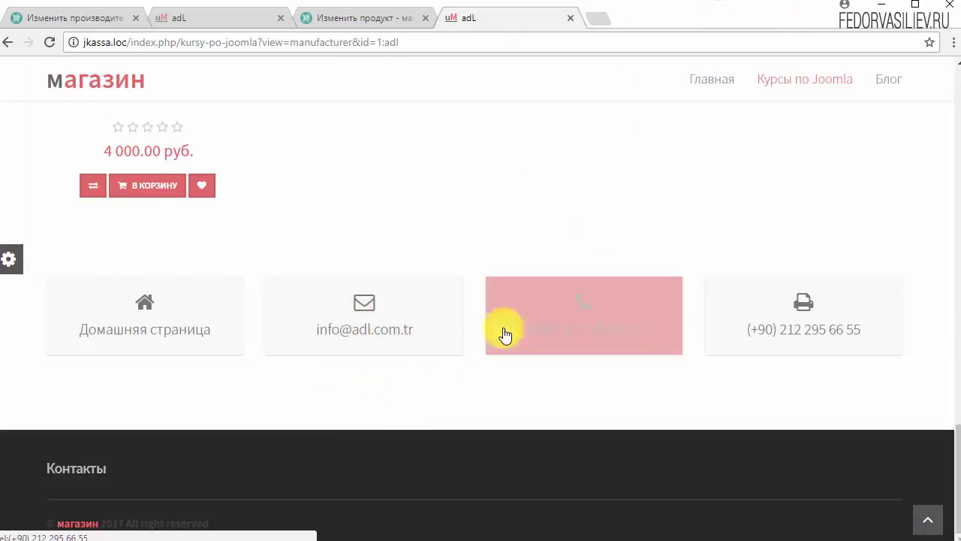
# Switch to the demo shop, open its home page and look through its product sections.
pyautogui.scroll(6, 713, 375)
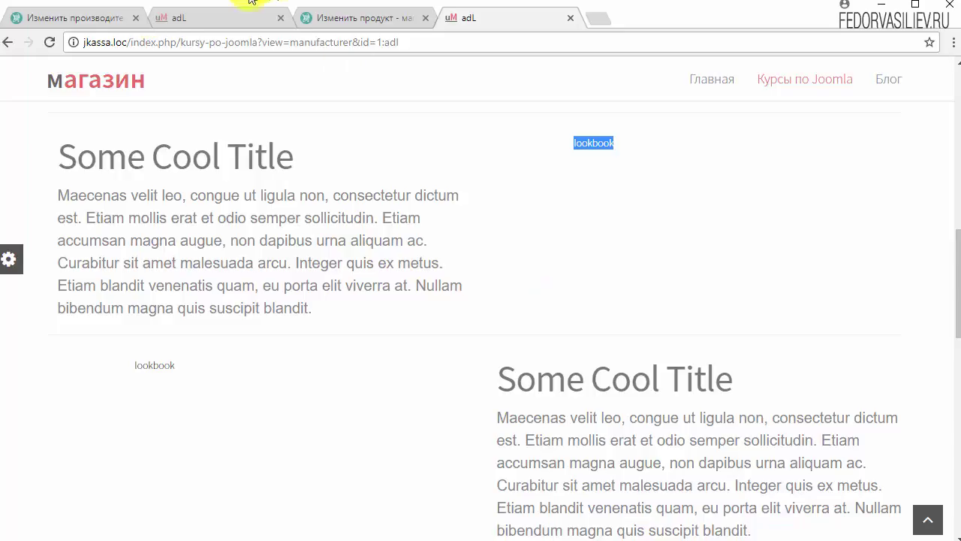
pyautogui.click(86, 18)
pyautogui.click(183, 23)
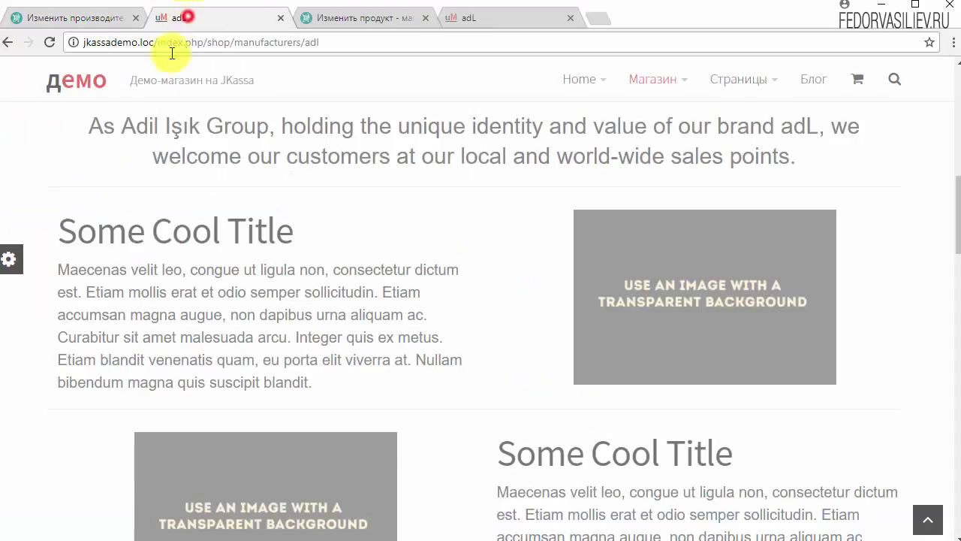
pyautogui.click(81, 90)
pyautogui.scroll(-10, 426, 336)
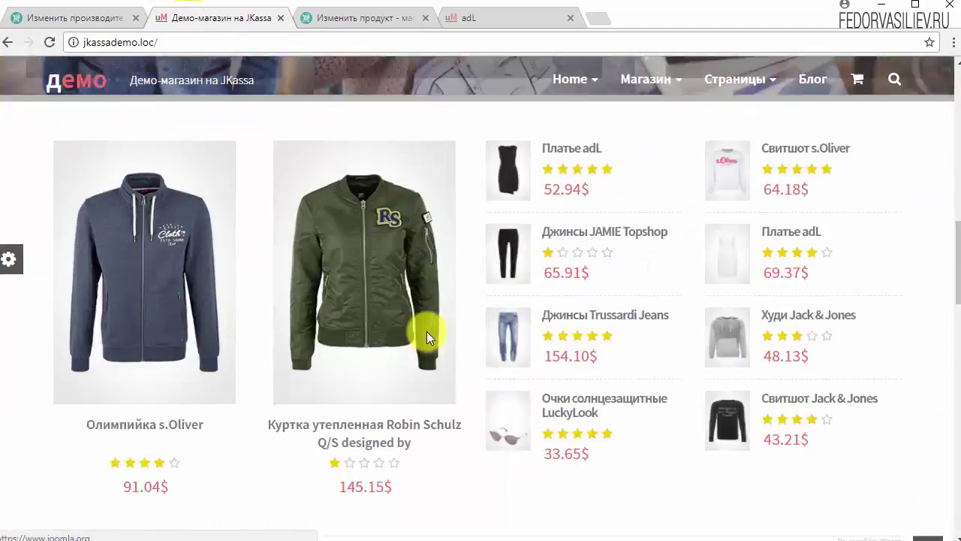
pyautogui.scroll(-2, 426, 337)
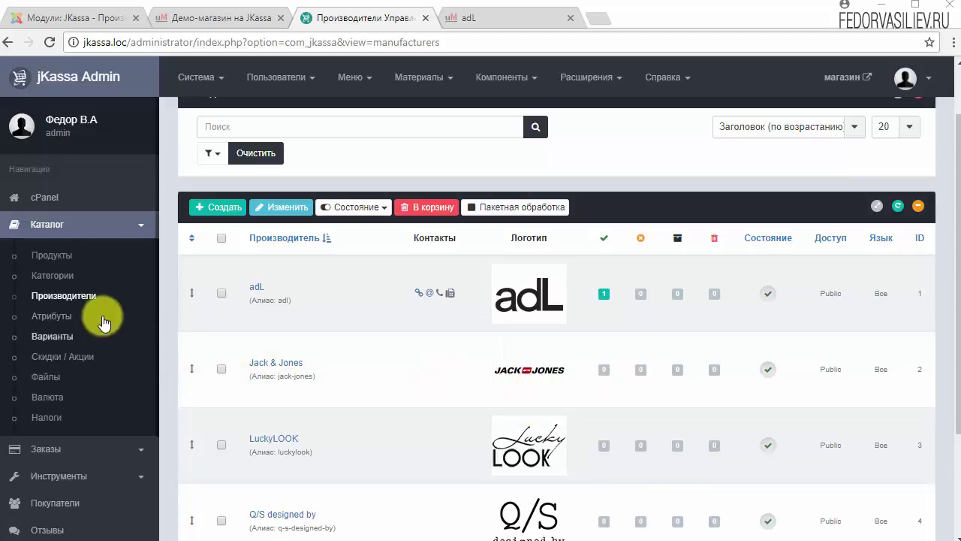
# Open the jKassa extensions manager and look through the available extensions for the JKassa.Manufacturers module.
pyautogui.scroll(-1, 128, 343)
pyautogui.click(75, 390)
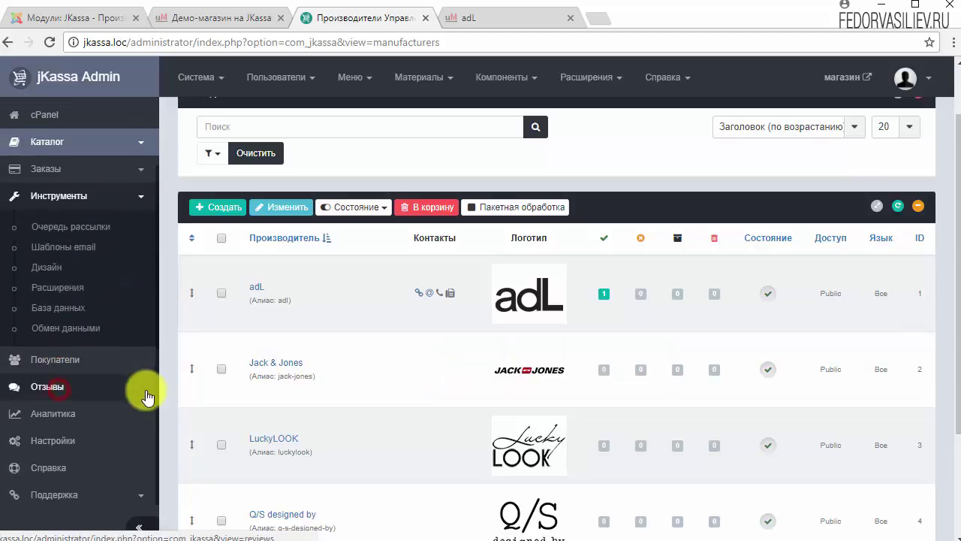
pyautogui.click(45, 287)
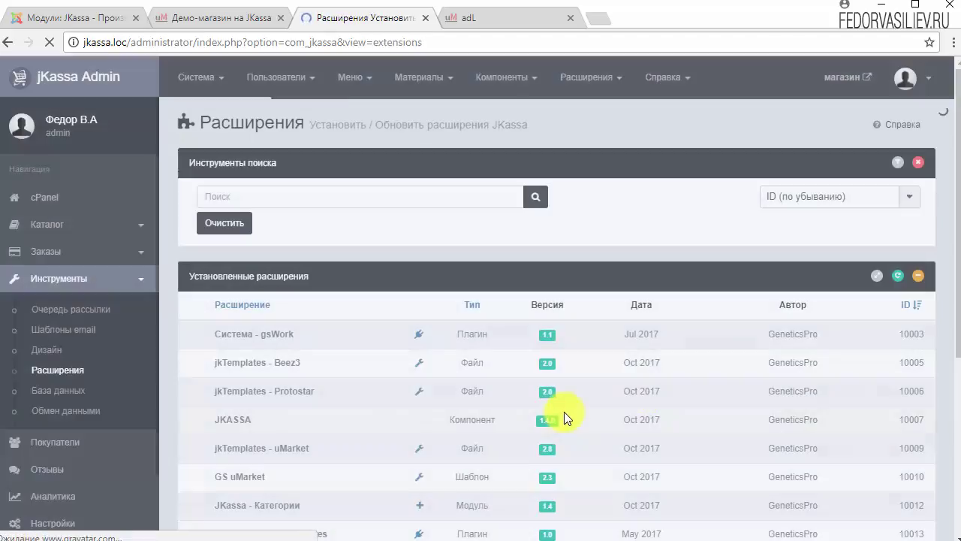
pyautogui.scroll(-4, 537, 398)
pyautogui.scroll(-4, 566, 213)
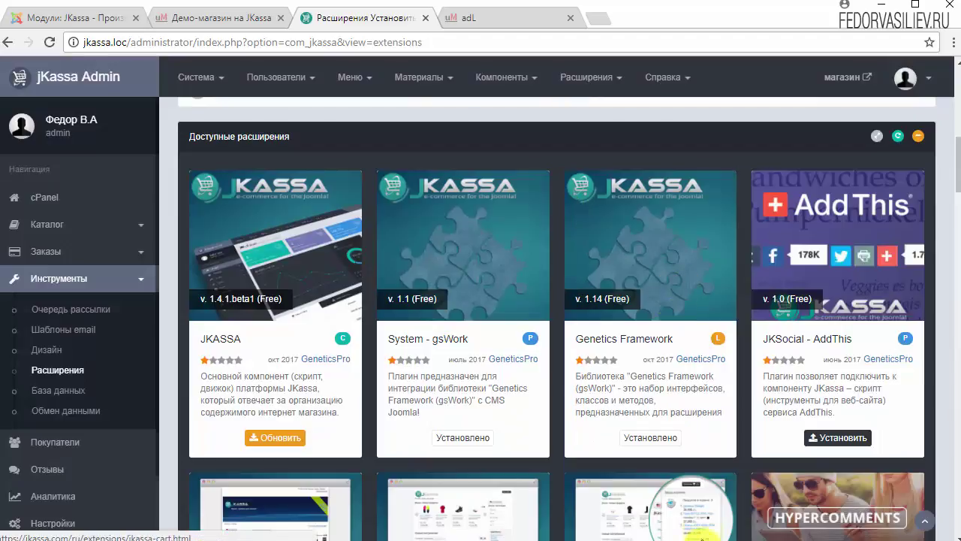
pyautogui.scroll(-8, 771, 330)
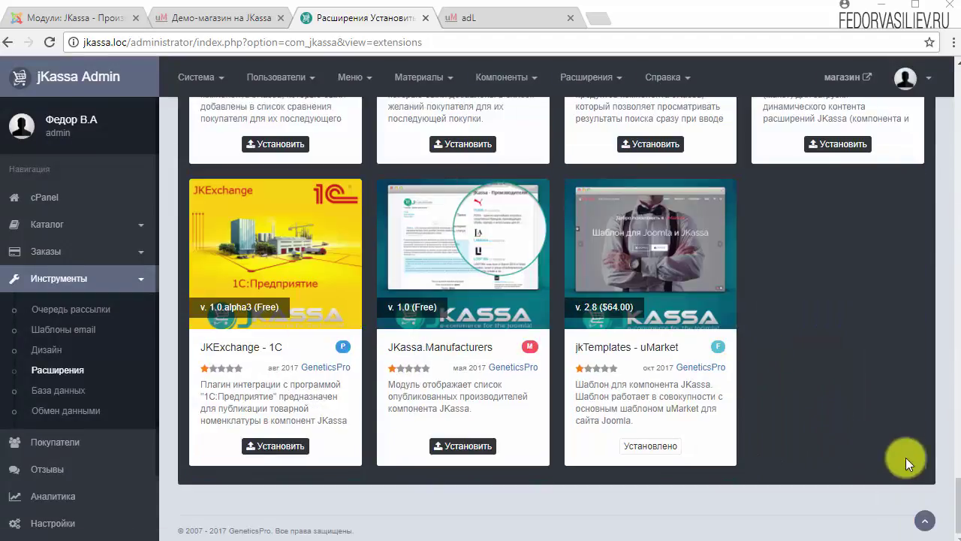
pyautogui.scroll(4, 955, 505)
pyautogui.scroll(-4, 955, 510)
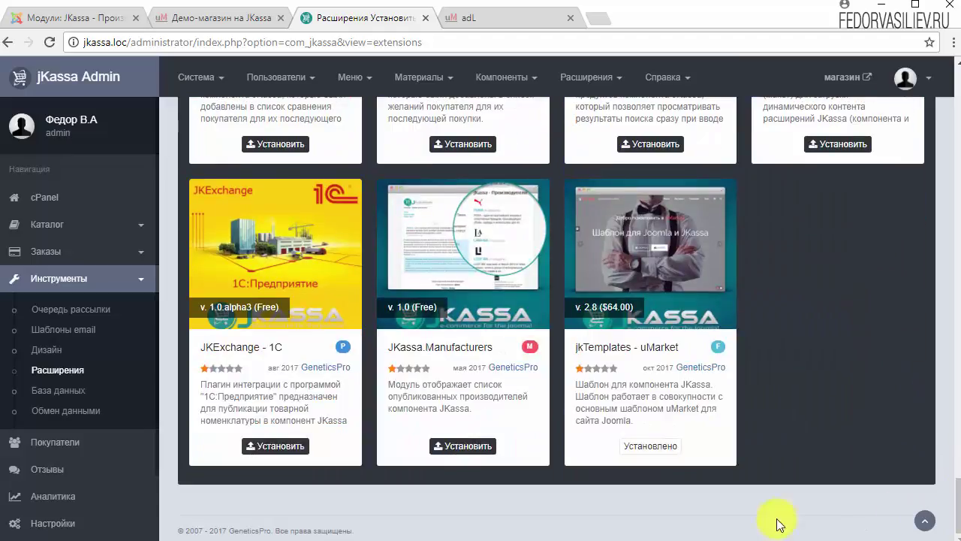
# Install the JKassa.Manufacturers extension and open its JKassa - Производители site module for editing.
pyautogui.moveTo(388, 347); pyautogui.dragTo(494, 348)
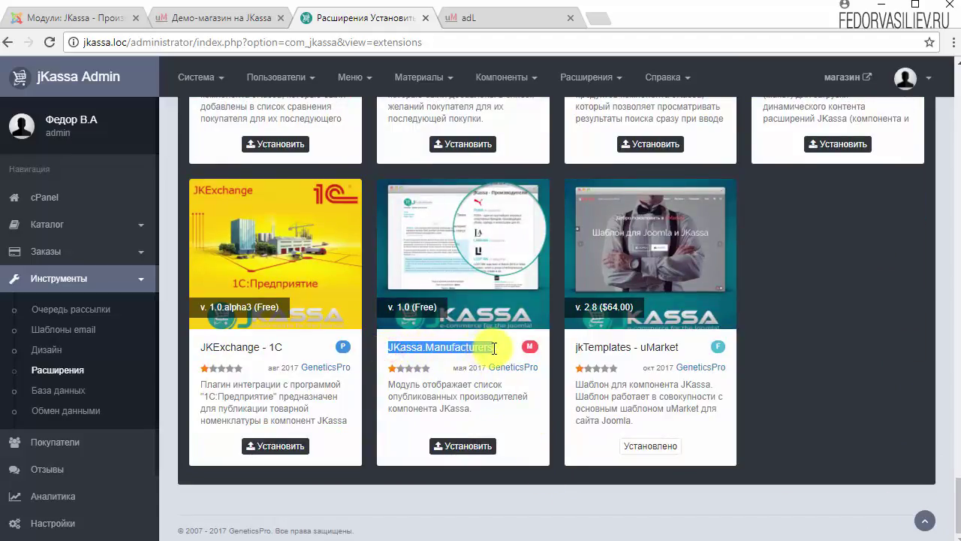
pyautogui.click(455, 446)
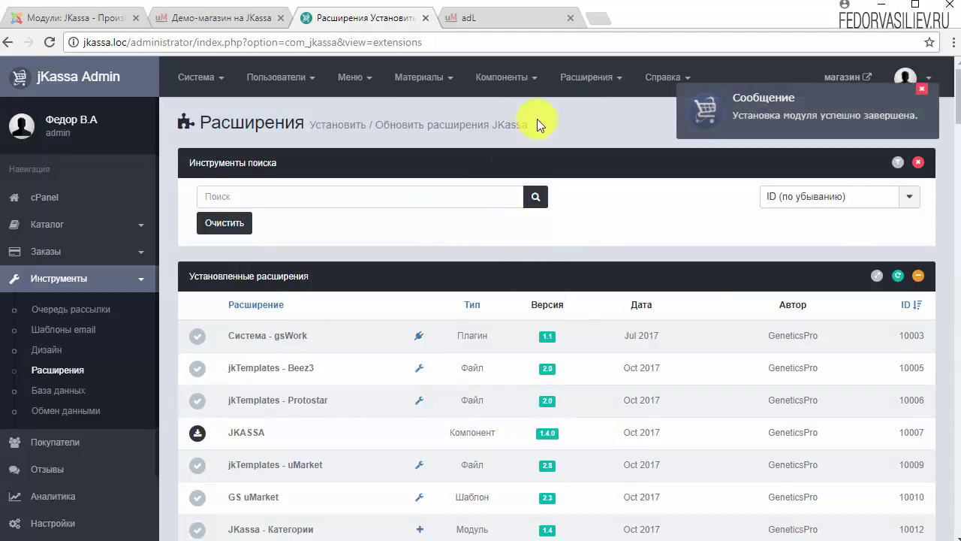
pyautogui.click(587, 77)
pyautogui.click(578, 133)
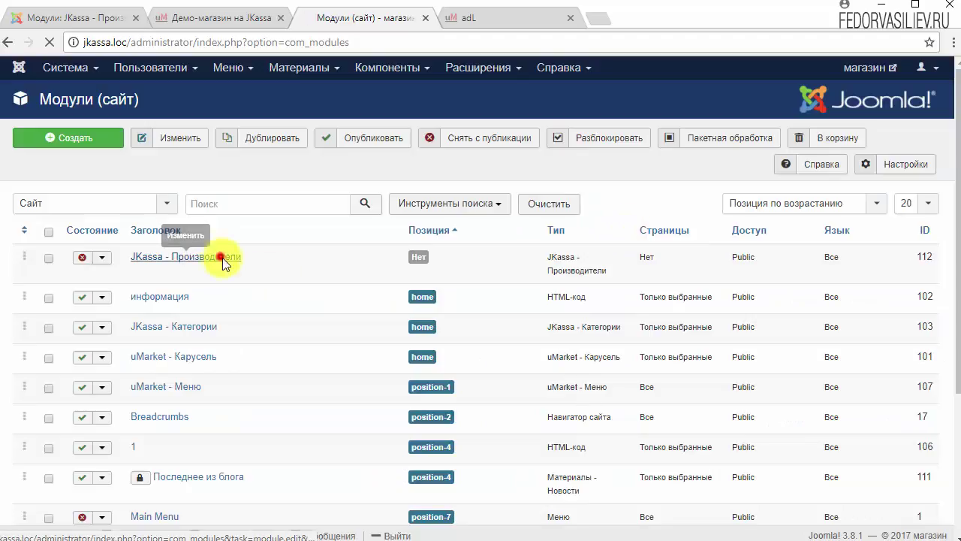
pyautogui.click(218, 253)
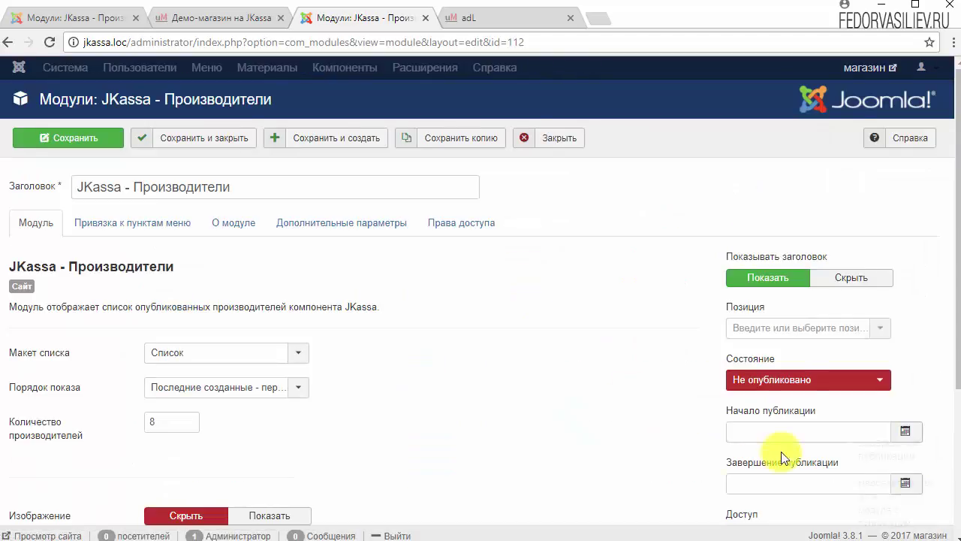
# Publish the manufacturers module with its title hidden and place it in the Снизу 1 [position-4] position.
pyautogui.click(794, 376)
pyautogui.click(788, 397)
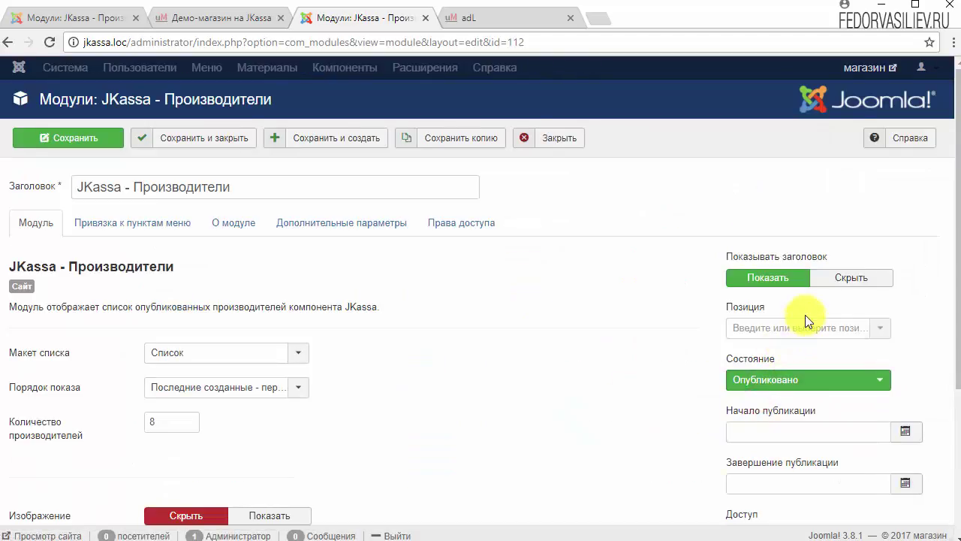
pyautogui.click(826, 278)
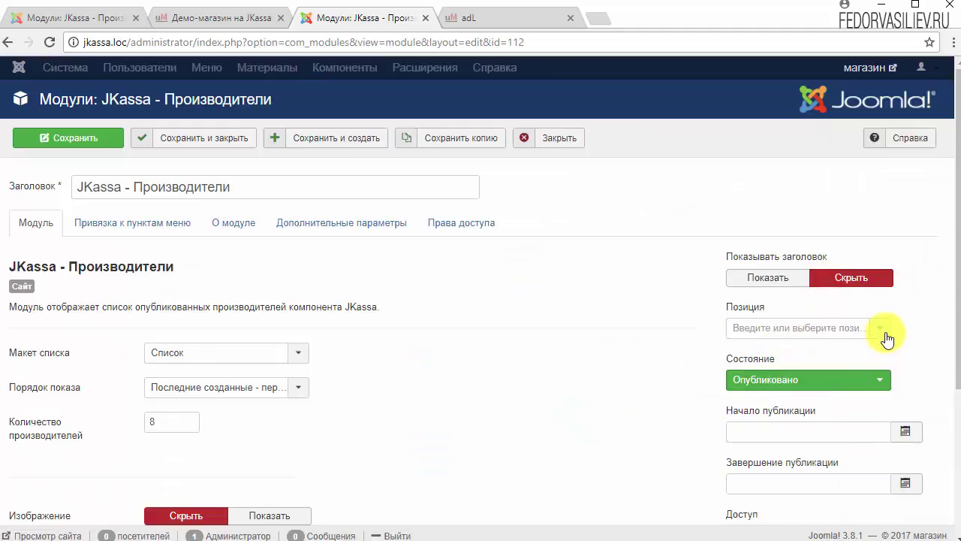
pyautogui.click(884, 334)
pyautogui.scroll(-1, 911, 305)
pyautogui.moveTo(880, 311); pyautogui.dragTo(881, 391)
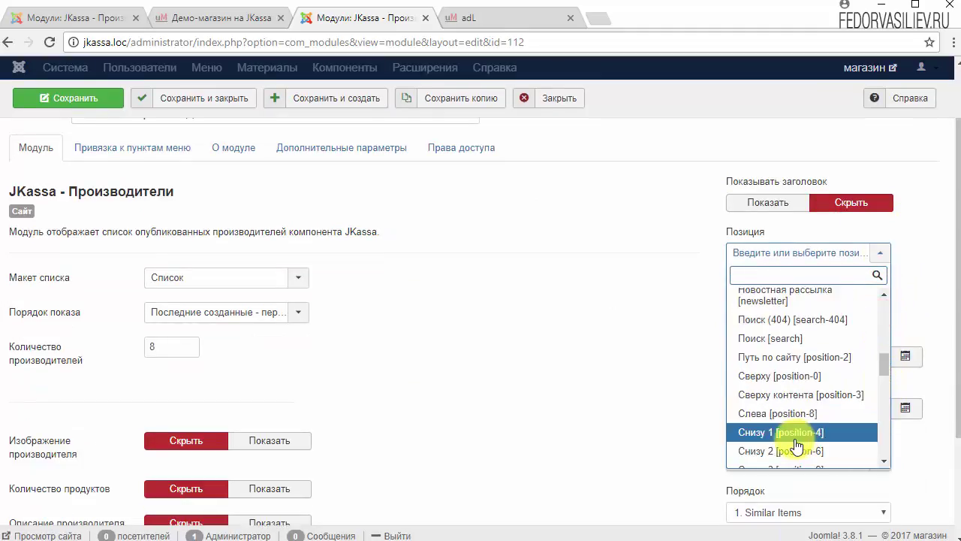
pyautogui.click(798, 435)
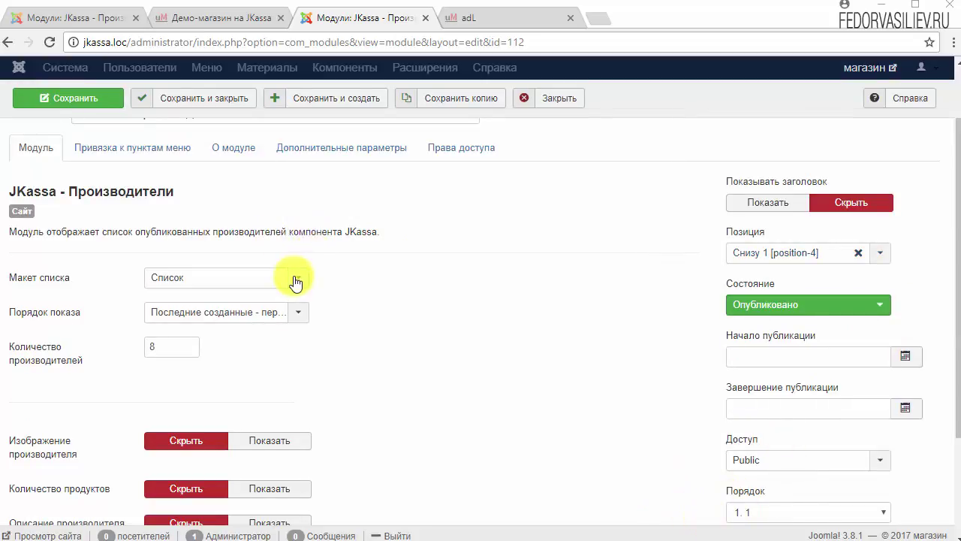
# Set the module's list layout to Карусель with a block height of 100.
pyautogui.click(295, 282)
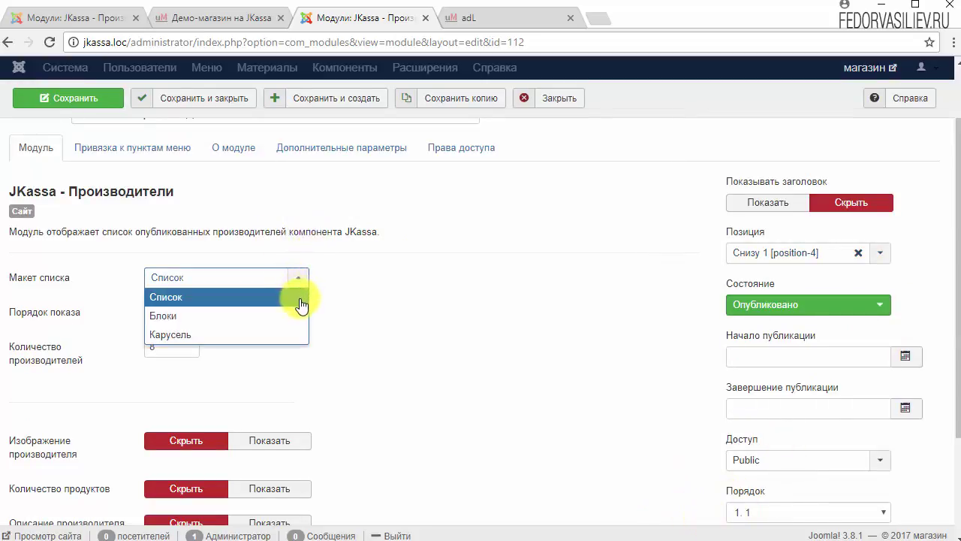
pyautogui.click(163, 335)
pyautogui.doubleClick(158, 312)
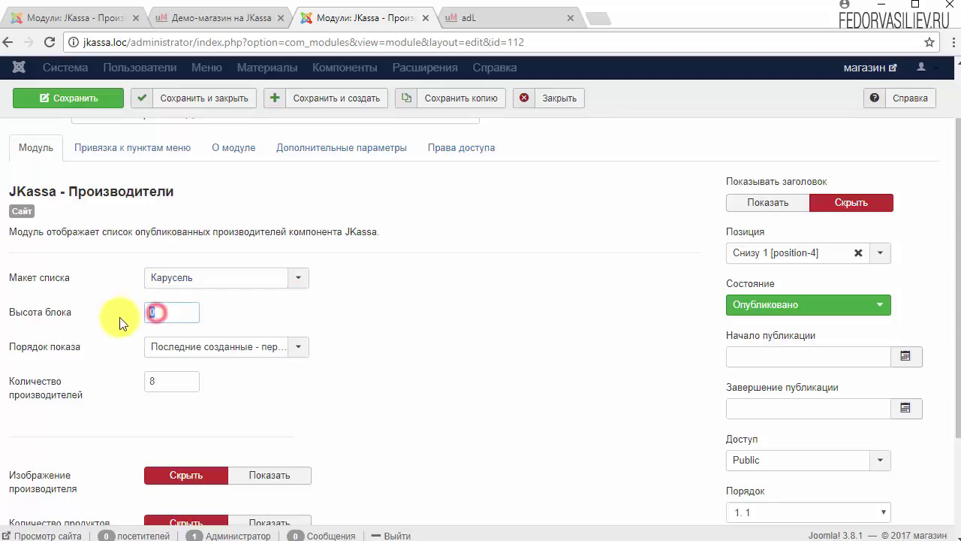
pyautogui.write('100')
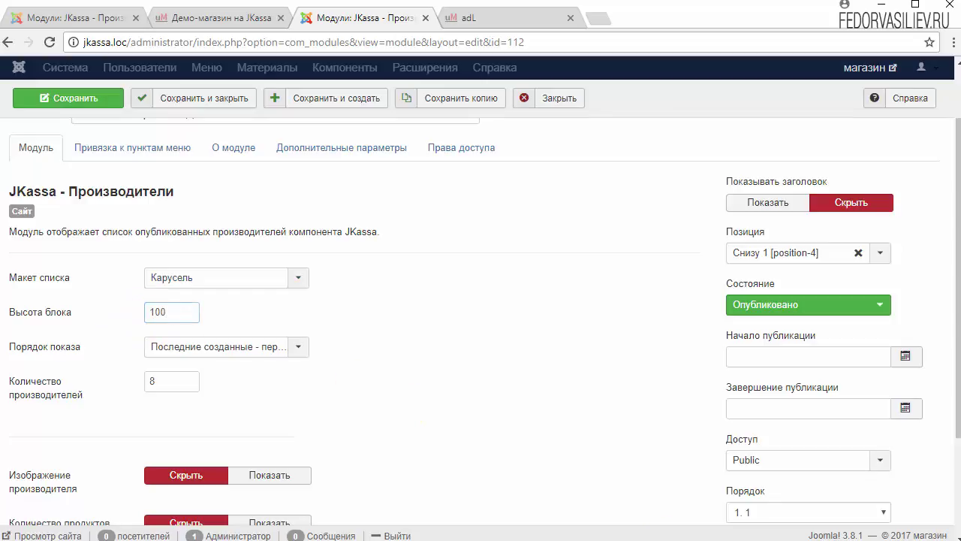
# Set the number of manufacturers to 100 and make the manufacturer image show in the module.
pyautogui.click(248, 347)
pyautogui.click(312, 372)
pyautogui.click(177, 383)
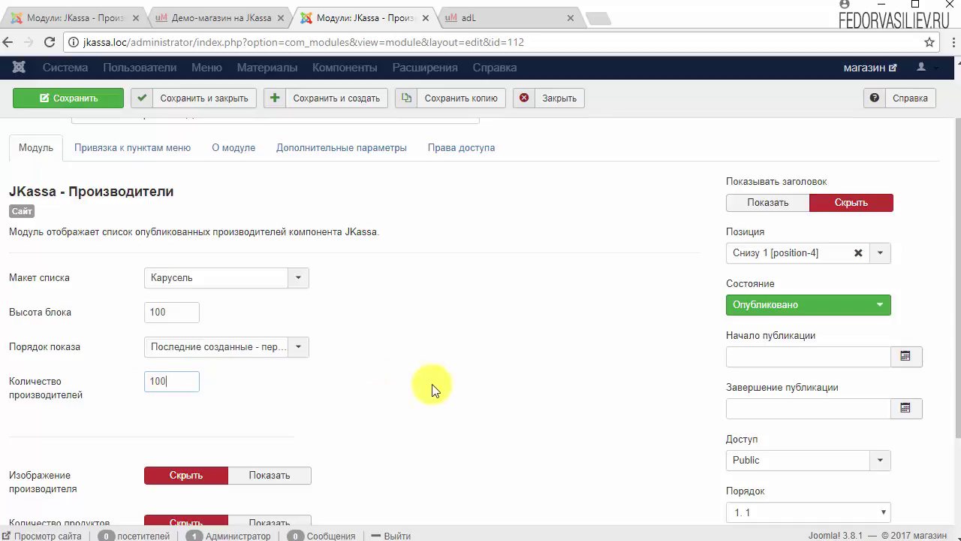
pyautogui.write('100')
pyautogui.scroll(-3, 177, 382)
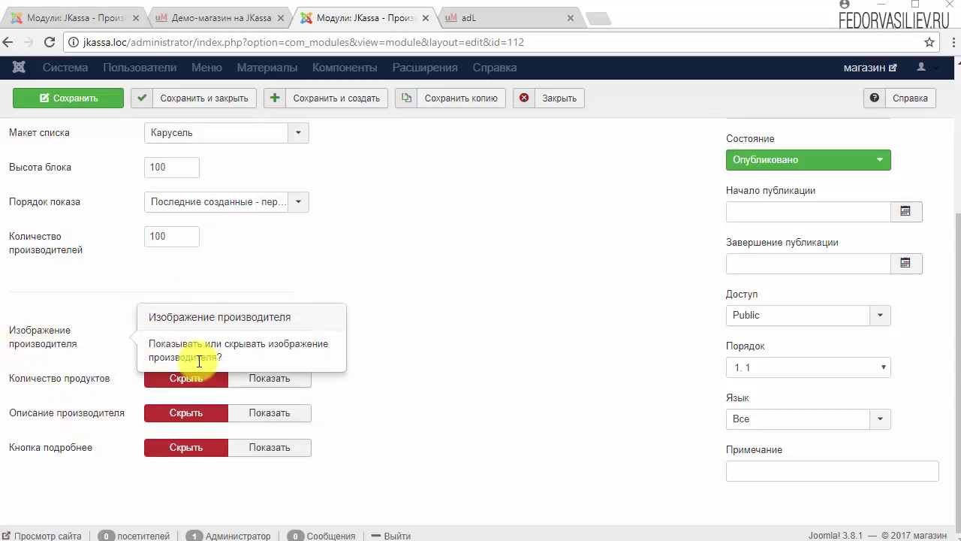
pyautogui.click(252, 334)
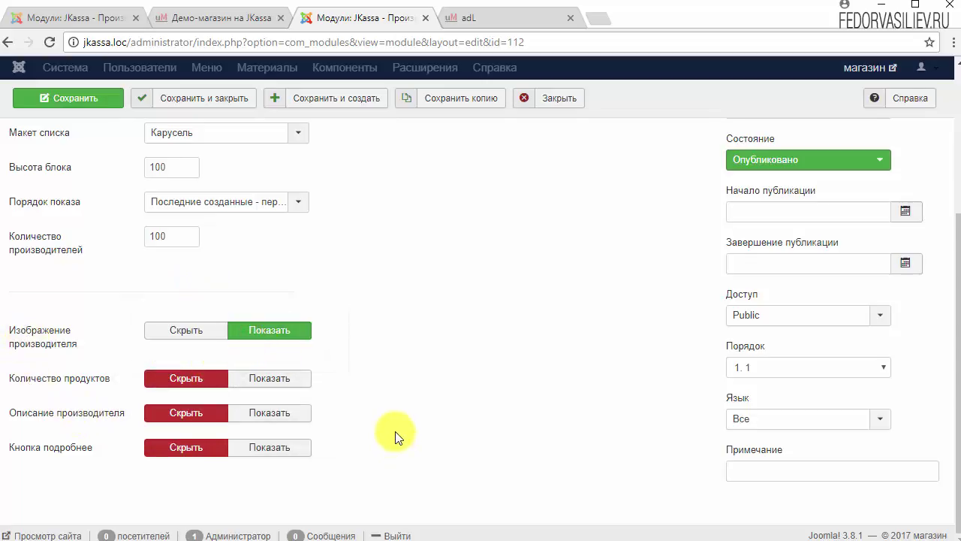
# Assign the module only to the Главная page, excluding the Курсы по Joomla and Блог menu items.
pyautogui.scroll(3, 569, 428)
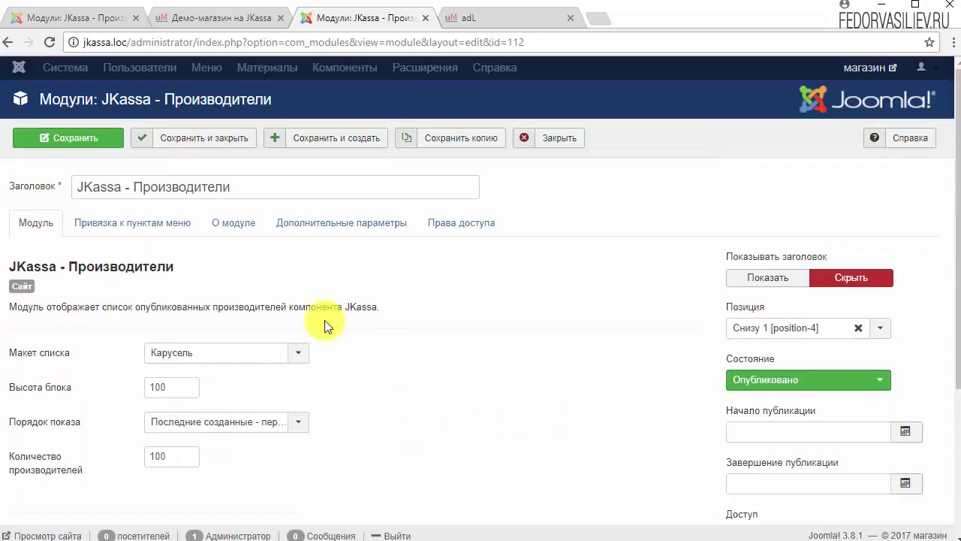
pyautogui.click(135, 222)
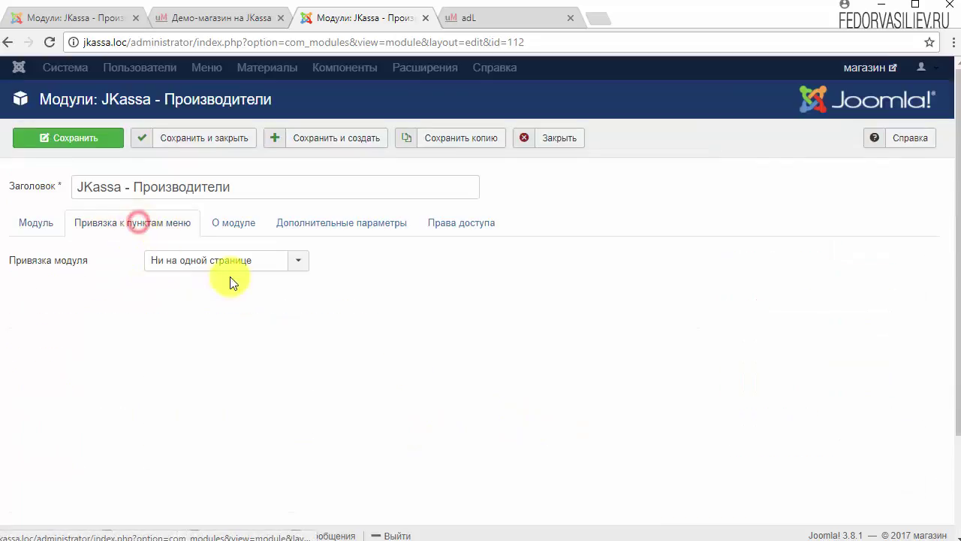
pyautogui.click(299, 264)
pyautogui.click(250, 309)
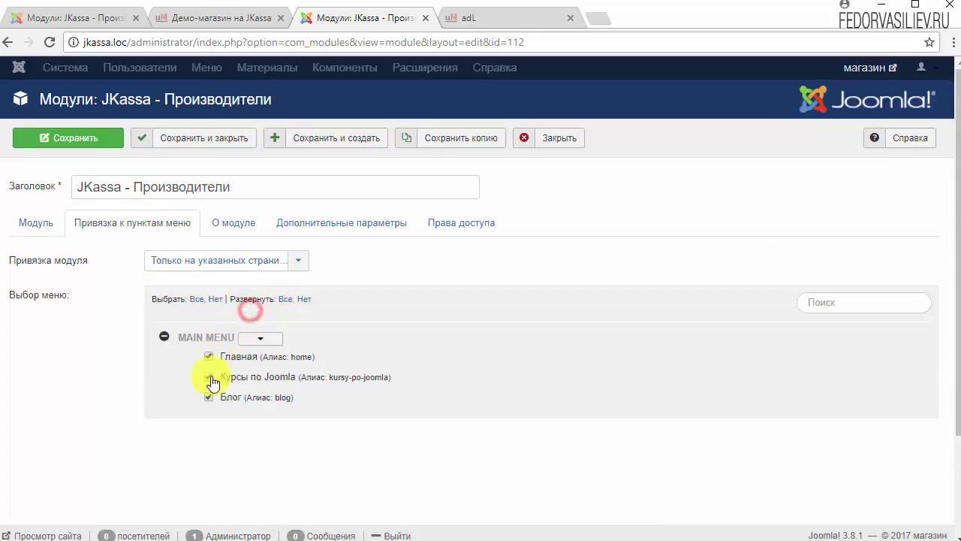
pyautogui.click(210, 378)
pyautogui.click(209, 397)
pyautogui.click(207, 356)
# Paste "brands pattern border-top border-bottom" as the module's CSS class suffix in its additional parameters.
pyautogui.click(313, 231)
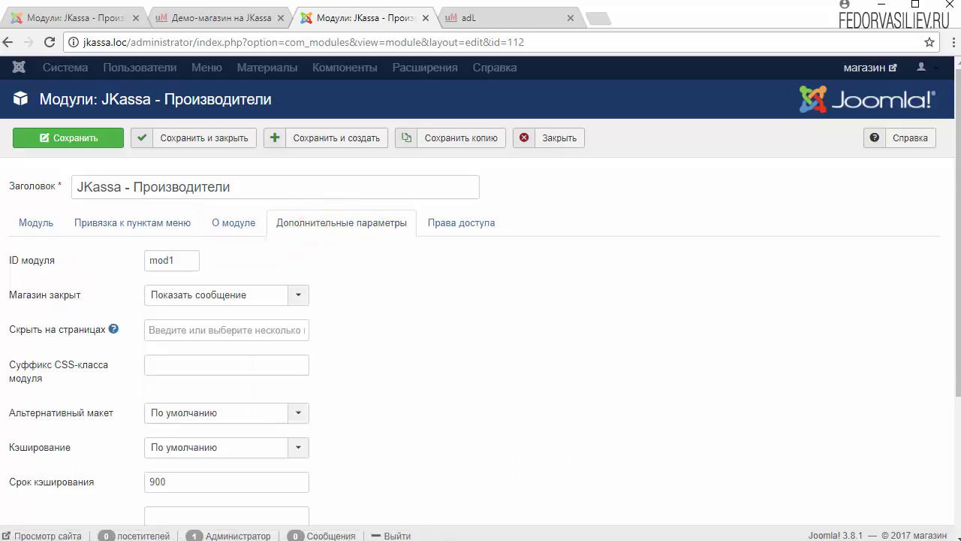
pyautogui.moveTo(28, 368)
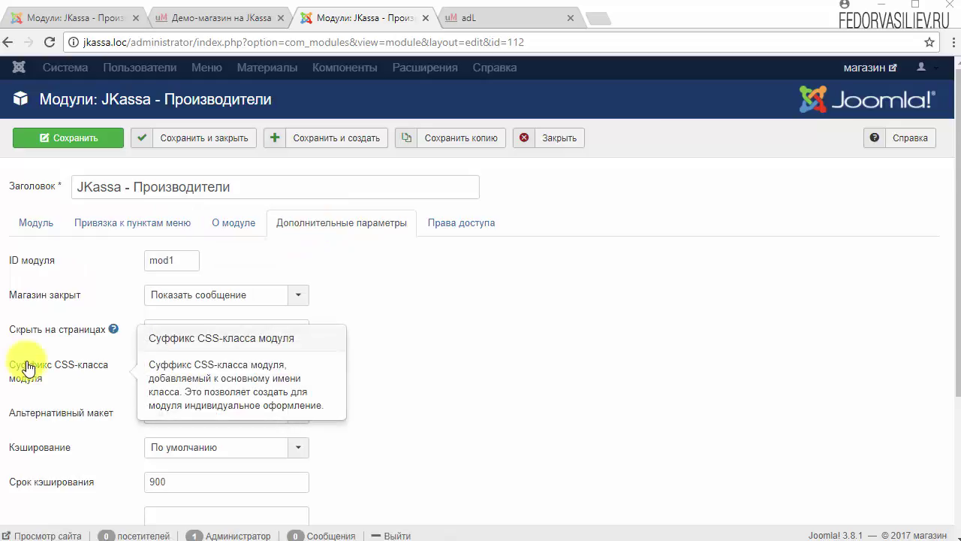
pyautogui.rightClick(162, 364)
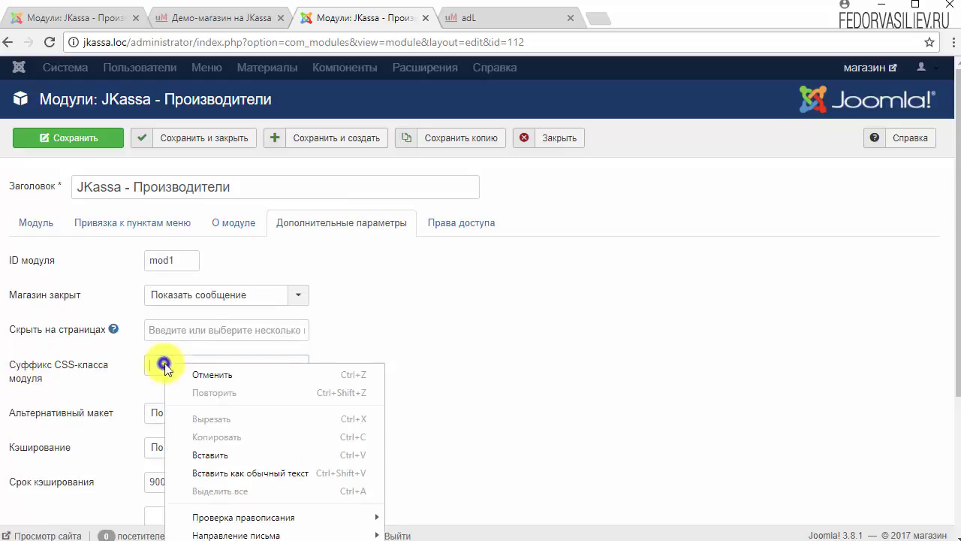
pyautogui.click(211, 455)
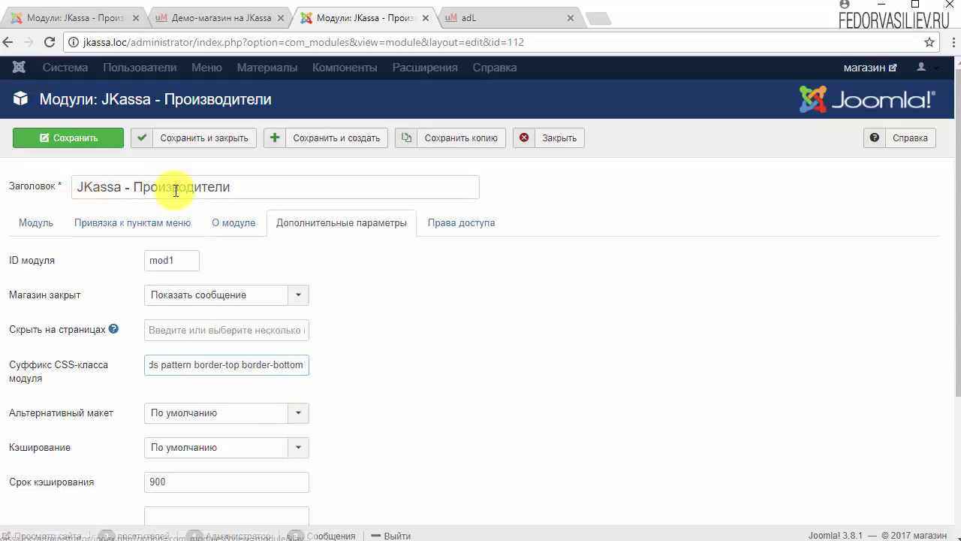
# Rename the module to Бренды and save it.
pyautogui.moveTo(266, 185); pyautogui.dragTo(17, 190)
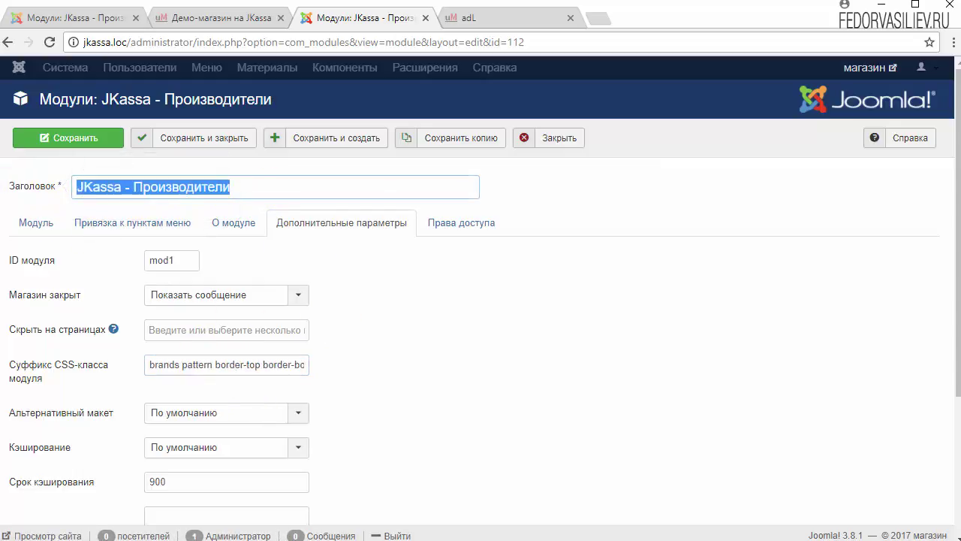
pyautogui.write('Бренды')
pyautogui.click(69, 139)
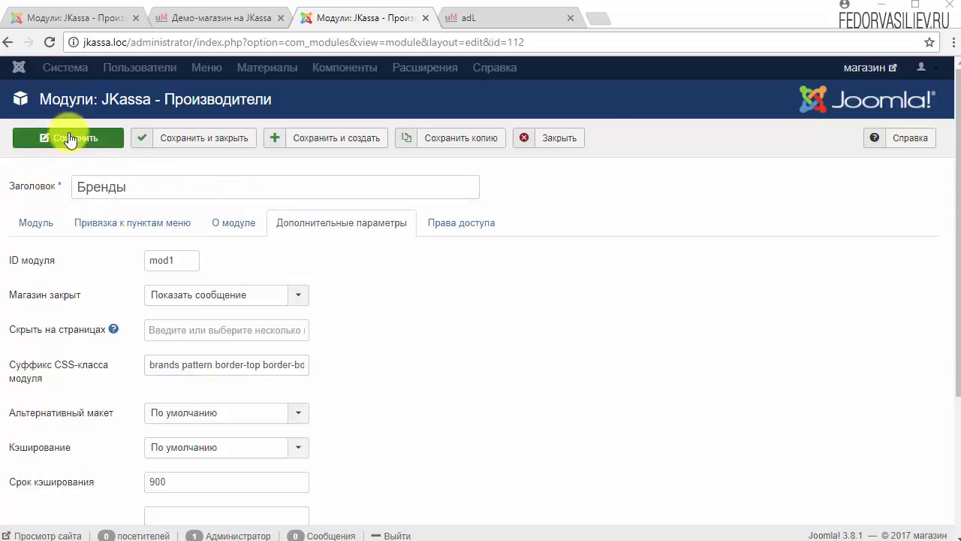
# Open the shop's home page on the site and check the brand logo carousel above the footer.
pyautogui.click(450, 18)
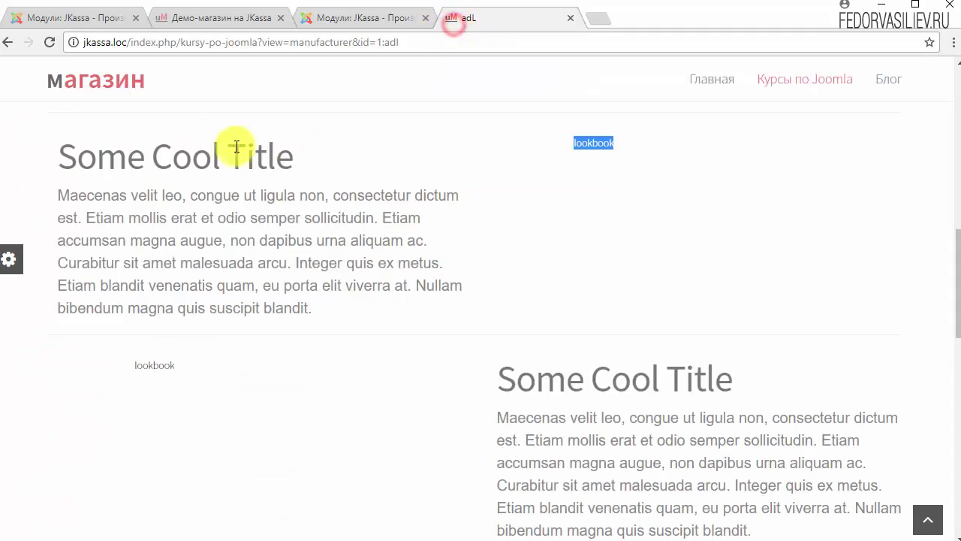
pyautogui.click(96, 96)
pyautogui.scroll(-5, 302, 222)
pyautogui.scroll(-10, 302, 222)
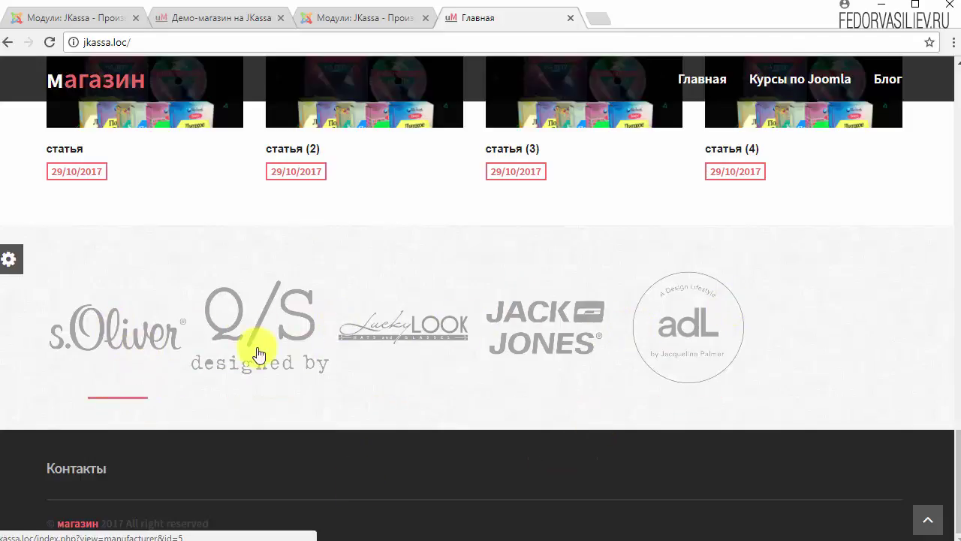
# Open the adL brand from the carousel and examine its page, from the slider and category banners to the product list.
pyautogui.click(671, 344)
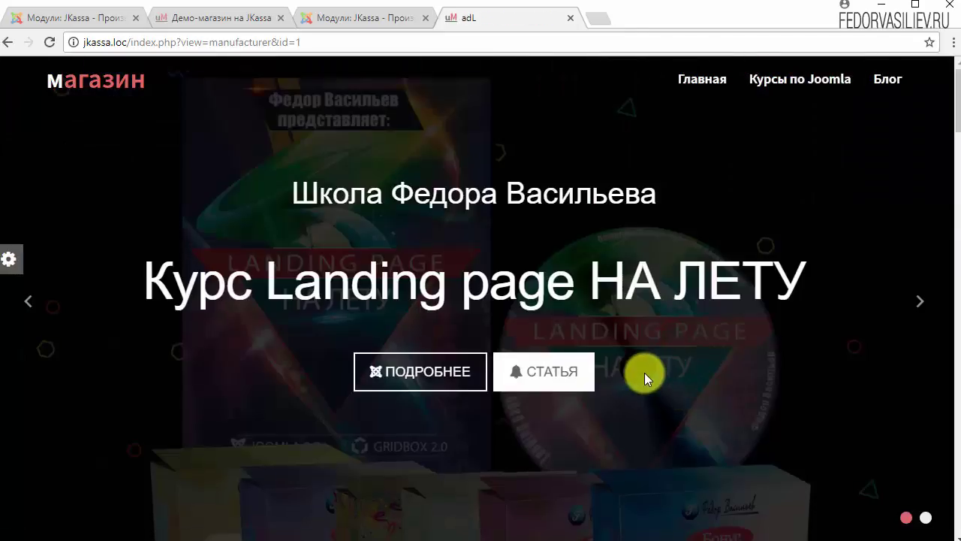
pyautogui.scroll(-15, 644, 373)
pyautogui.scroll(10, 644, 360)
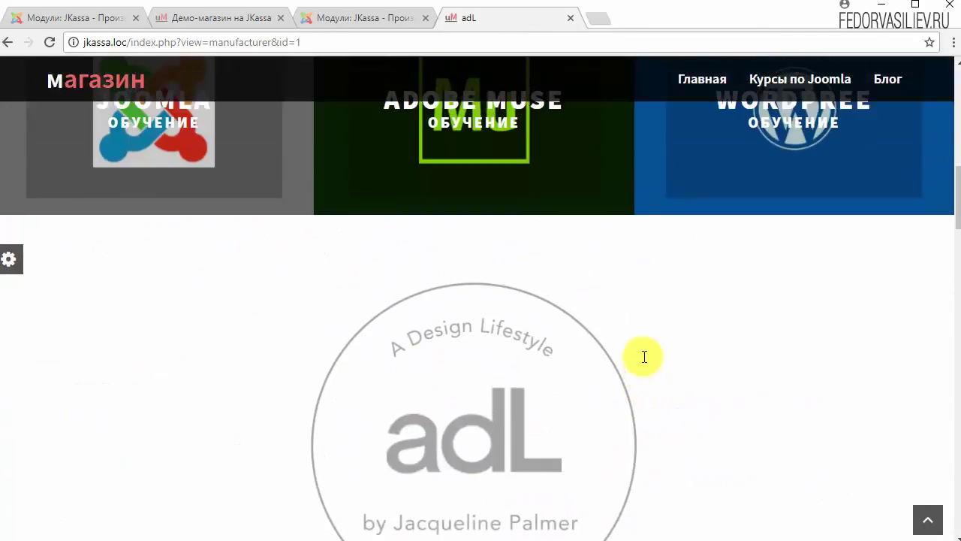
pyautogui.scroll(-2, 644, 358)
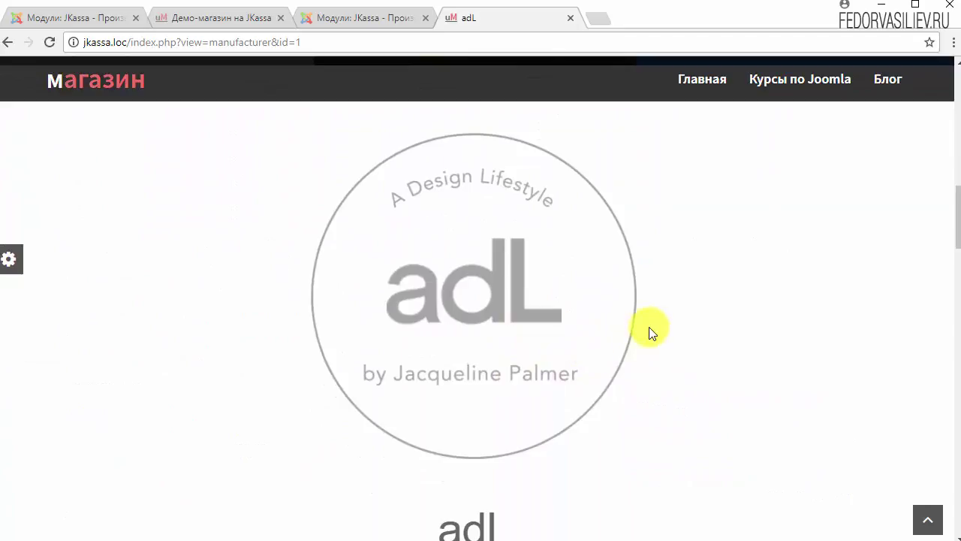
pyautogui.scroll(8, 650, 330)
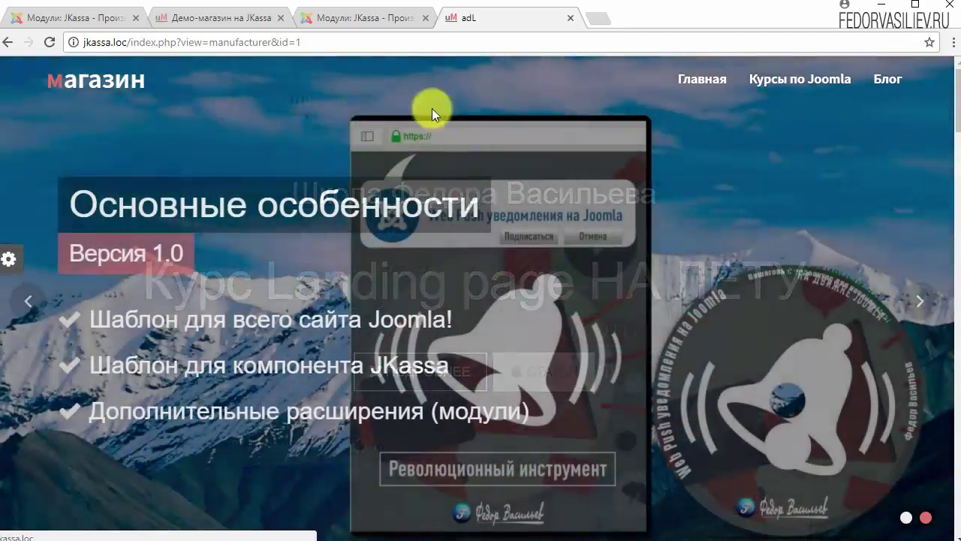
pyautogui.scroll(-10, 786, 224)
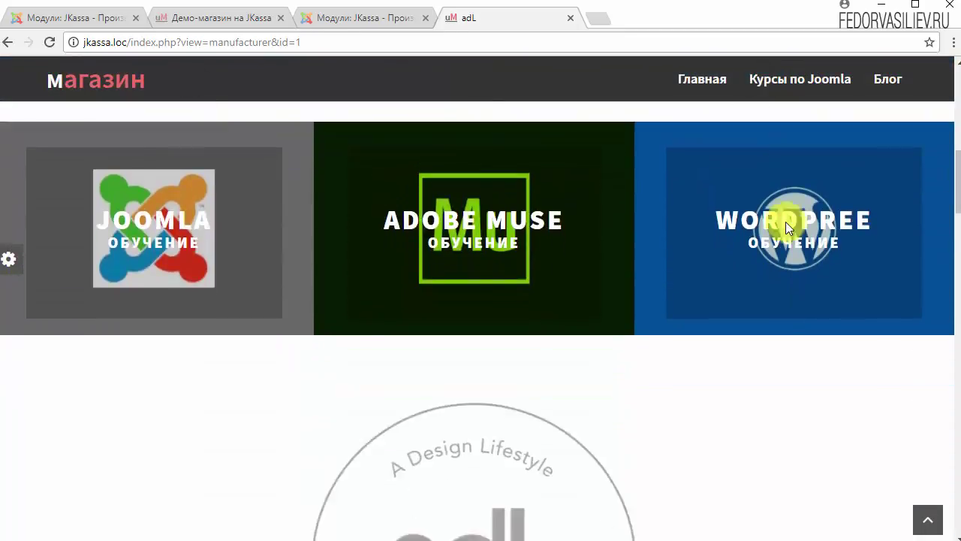
pyautogui.scroll(10, 449, 295)
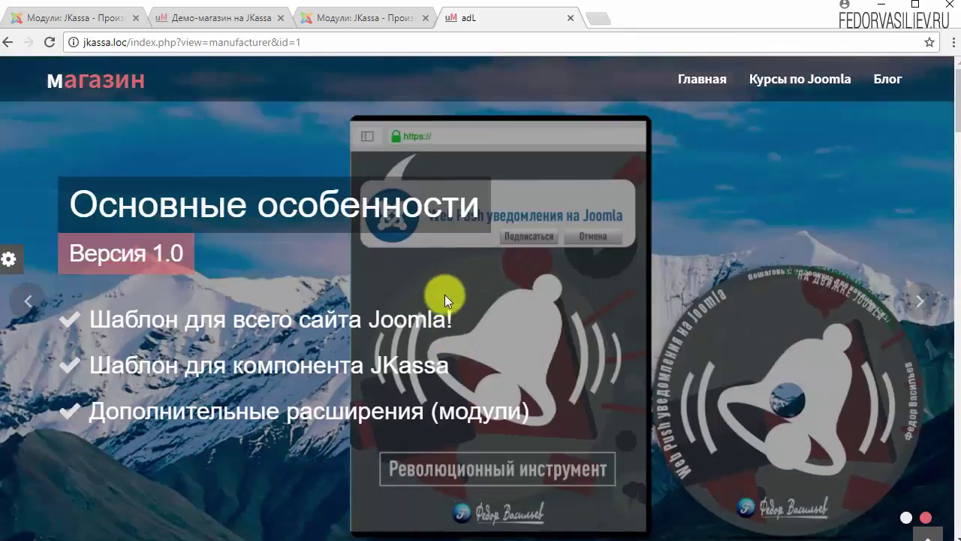
pyautogui.scroll(-6, 345, 261)
pyautogui.scroll(-3, 345, 261)
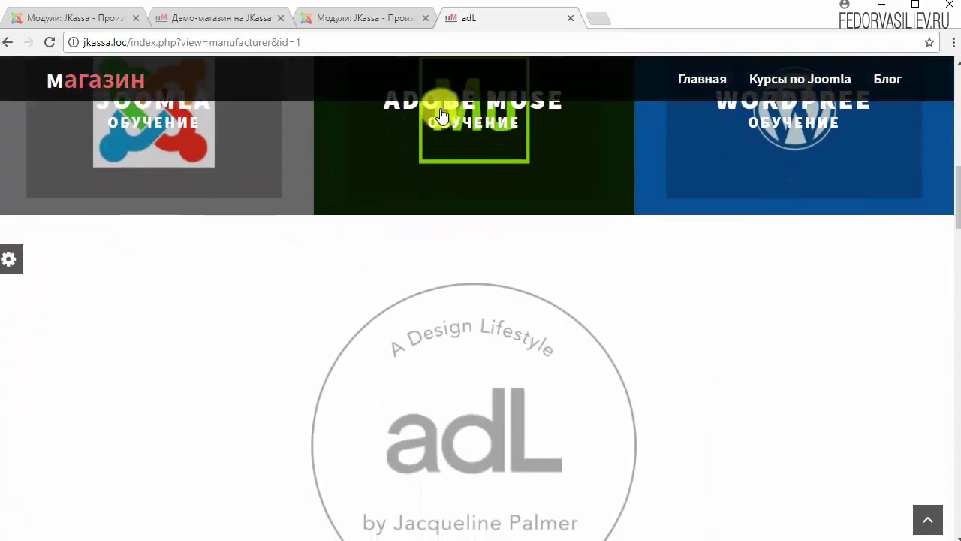
pyautogui.scroll(-4, 446, 155)
pyautogui.scroll(2, 285, 271)
pyautogui.scroll(-4, 443, 263)
pyautogui.scroll(-15, 443, 265)
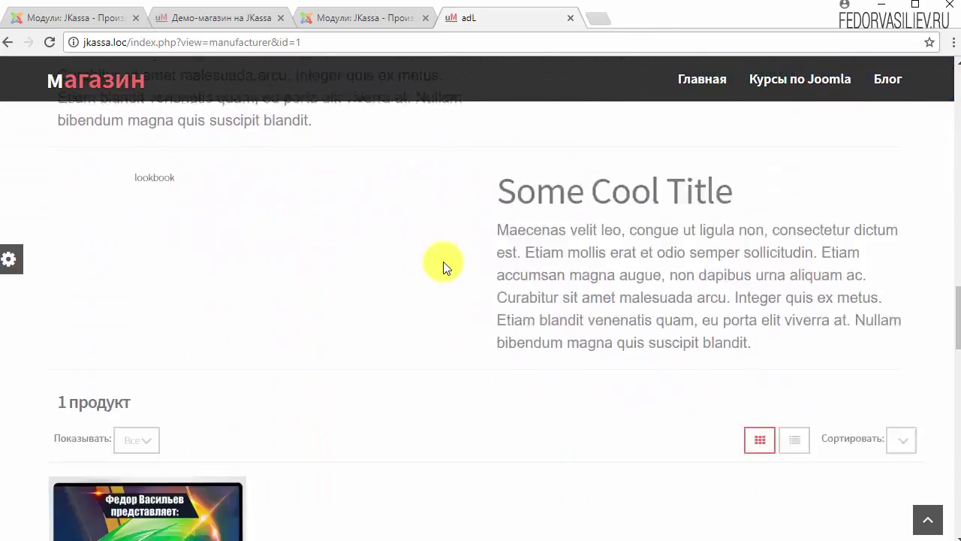
pyautogui.scroll(-5, 428, 258)
pyautogui.scroll(20, 365, 232)
# Close the Бренды module editor in the administration and return to the adL brand page on the site.
pyautogui.click(370, 16)
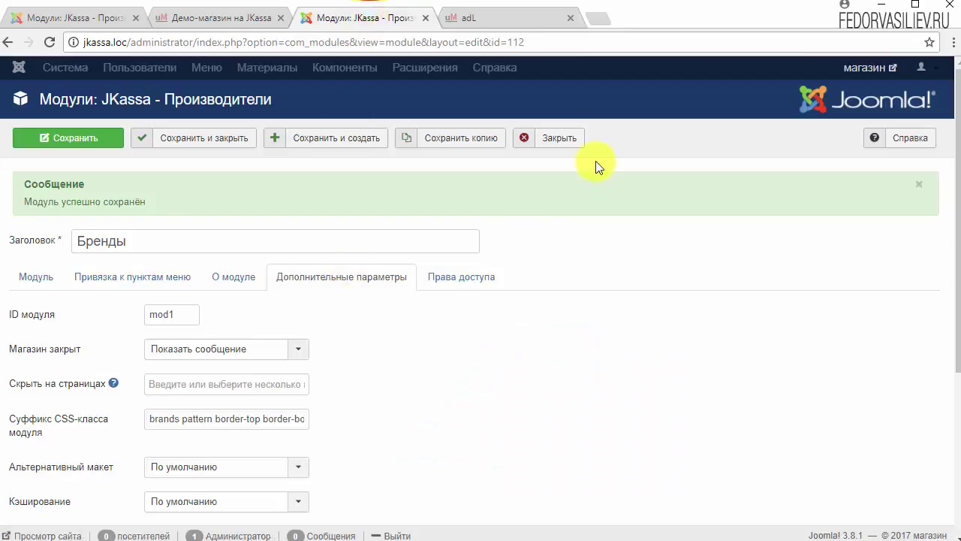
pyautogui.click(553, 153)
pyautogui.click(462, 16)
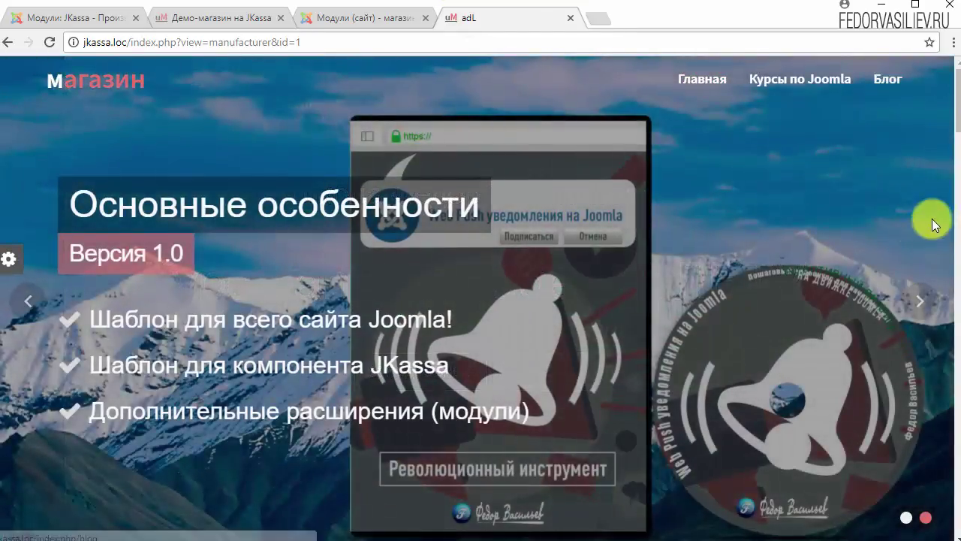
# Return to the site's administration and create a new Main Menu item titled Бренды.
pyautogui.moveTo(958, 122); pyautogui.dragTo(954, 529)
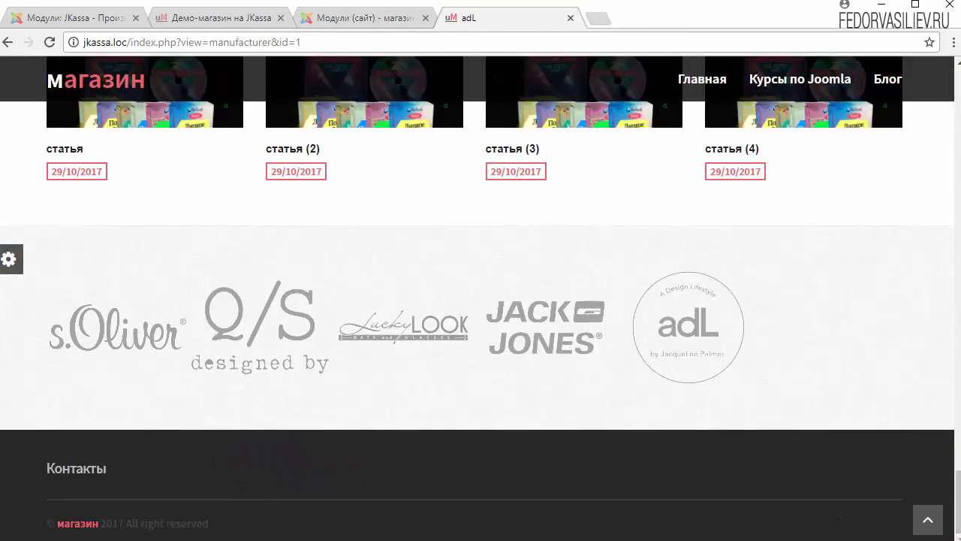
pyautogui.moveTo(949, 518); pyautogui.dragTo(951, 86)
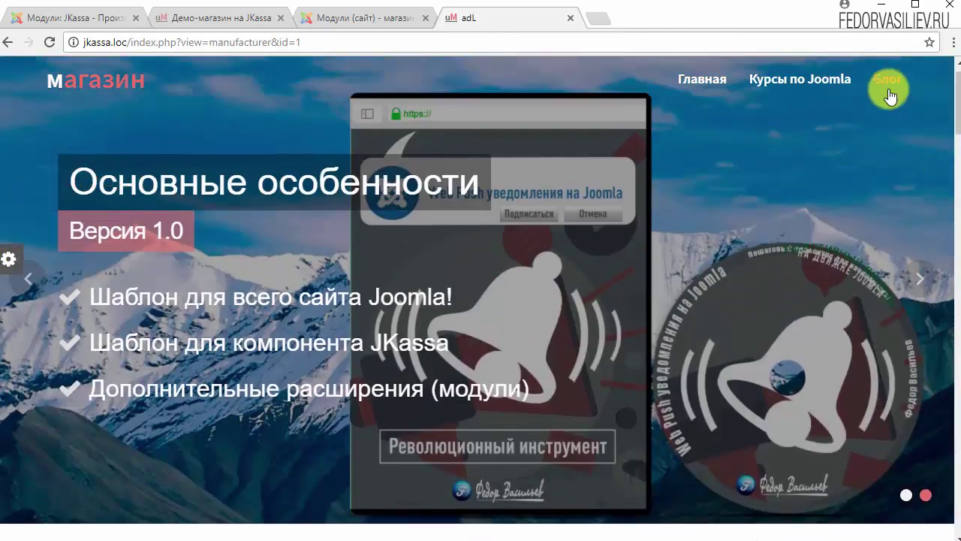
pyautogui.click(380, 22)
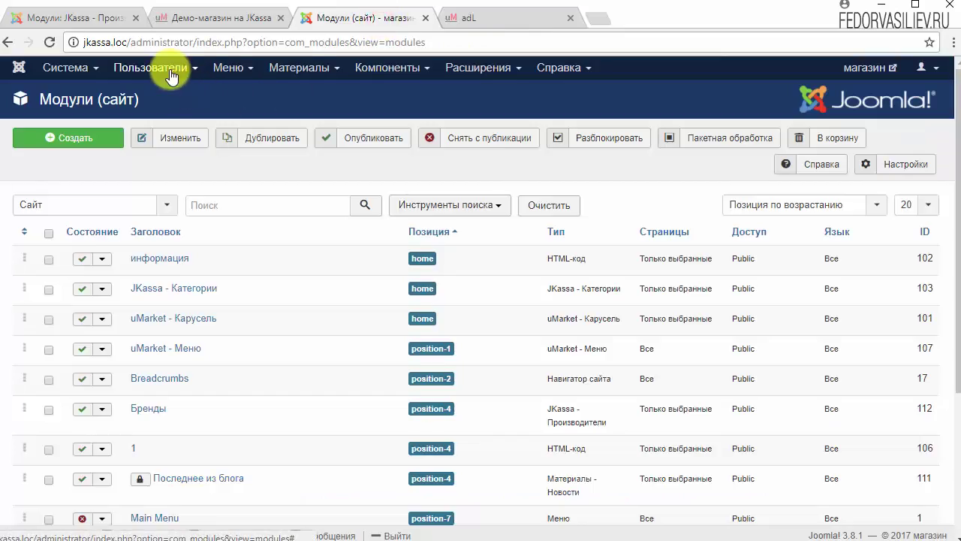
pyautogui.click(229, 66)
pyautogui.click(255, 171)
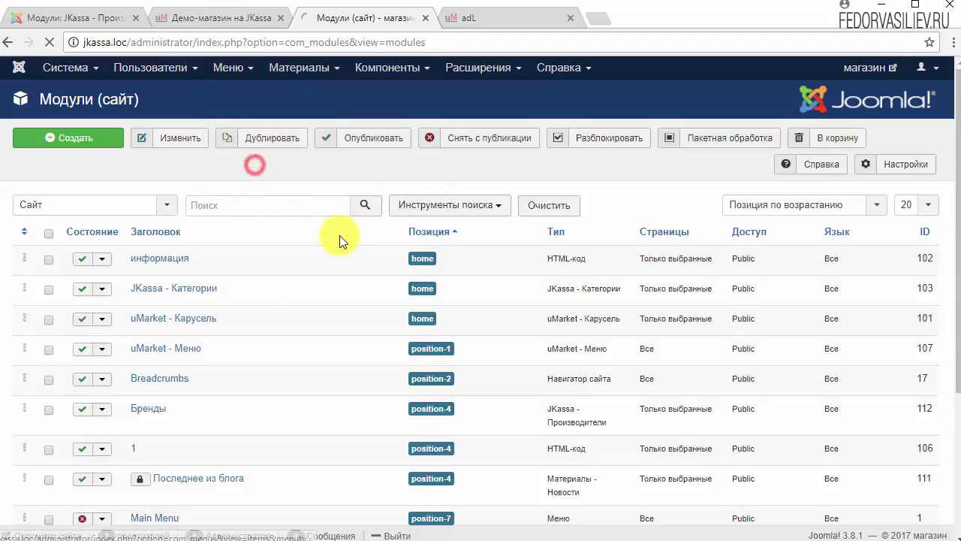
pyautogui.click(88, 136)
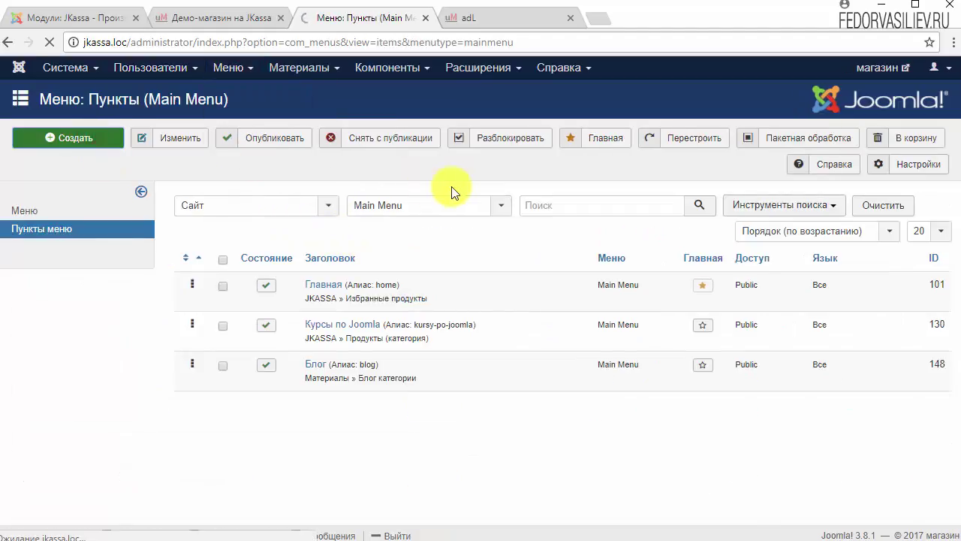
pyautogui.click(250, 184)
pyautogui.write('Бренды')
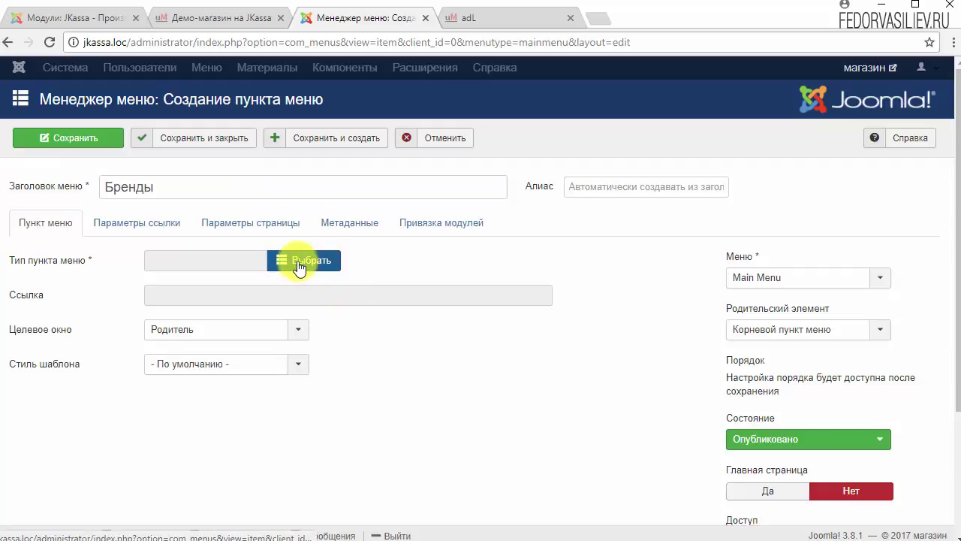
# Set the new menu item's type to the JKASSA list of all manufacturers (Производители), then save and close it.
pyautogui.click(297, 261)
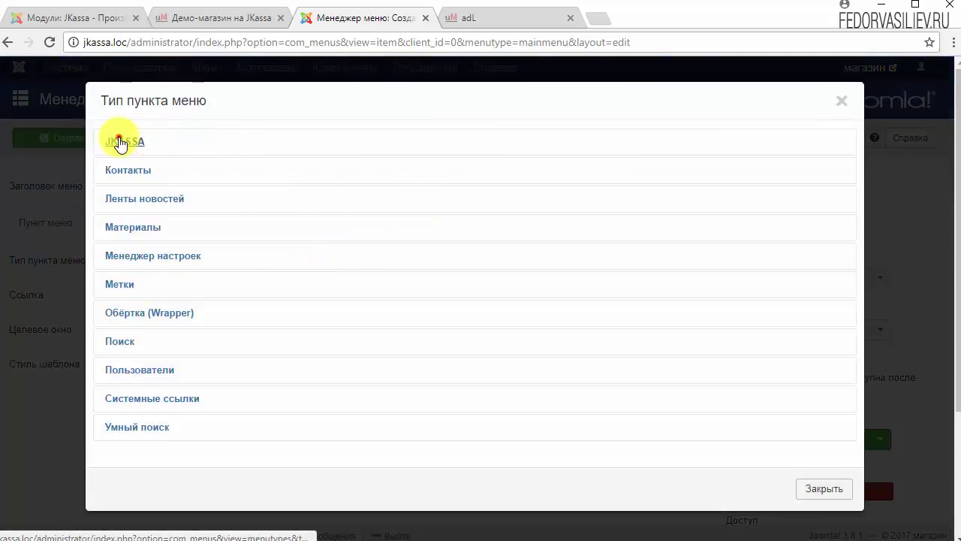
pyautogui.click(118, 140)
pyautogui.scroll(-2, 172, 275)
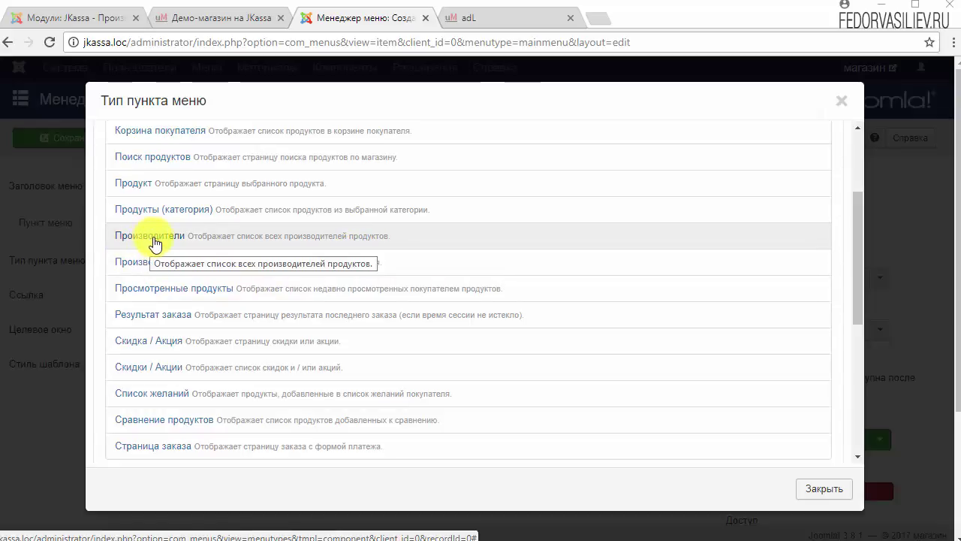
pyautogui.click(153, 238)
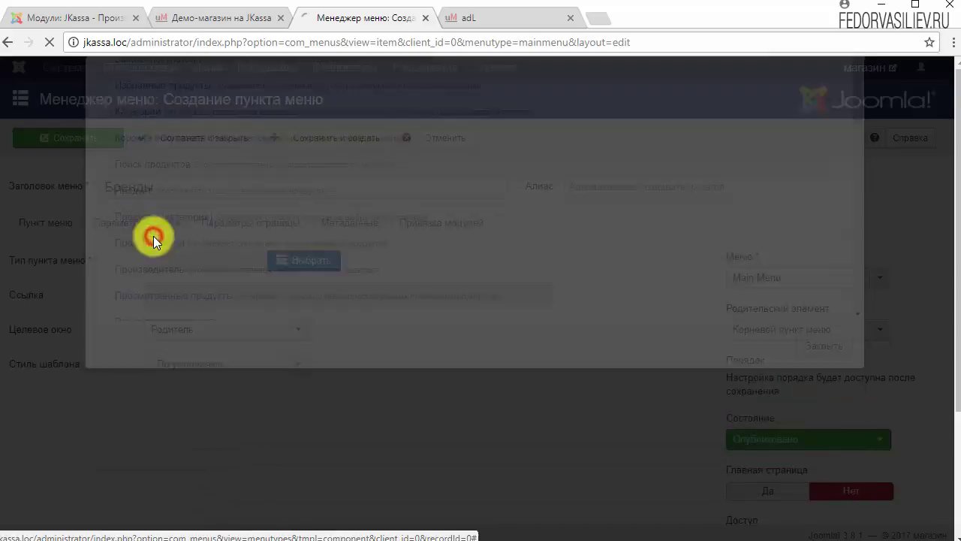
pyautogui.click(193, 139)
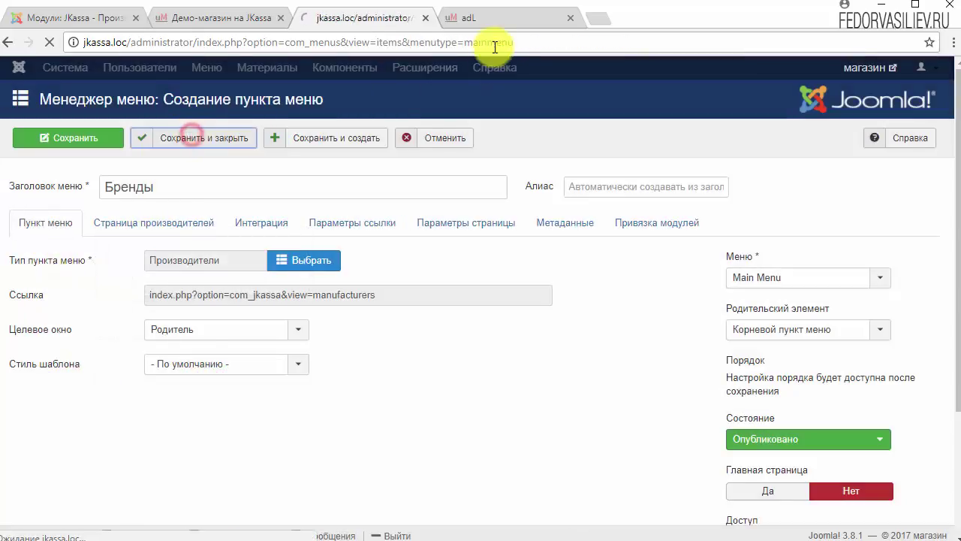
# Go to the shop's home page on the site, open the Бренды menu item and examine the list of manufacturers.
pyautogui.click(501, 17)
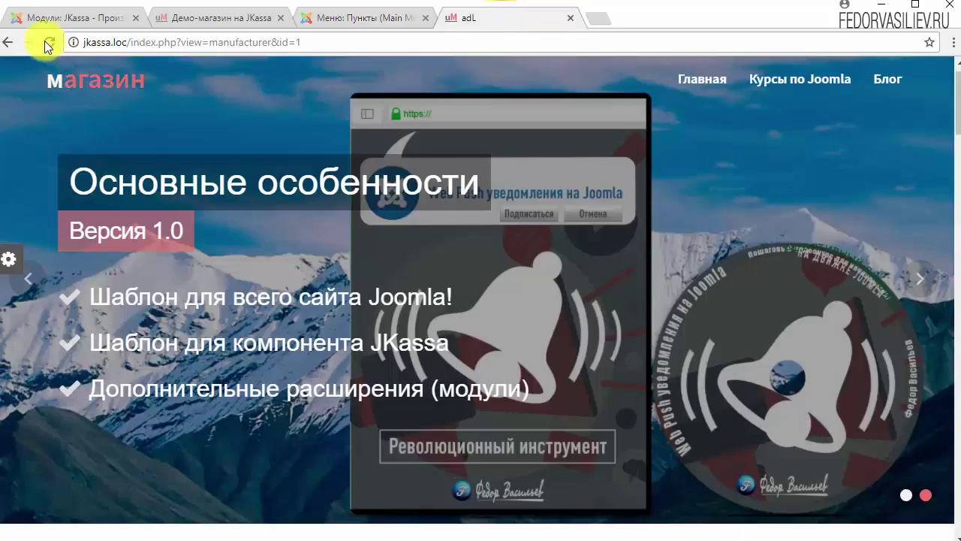
pyautogui.click(54, 81)
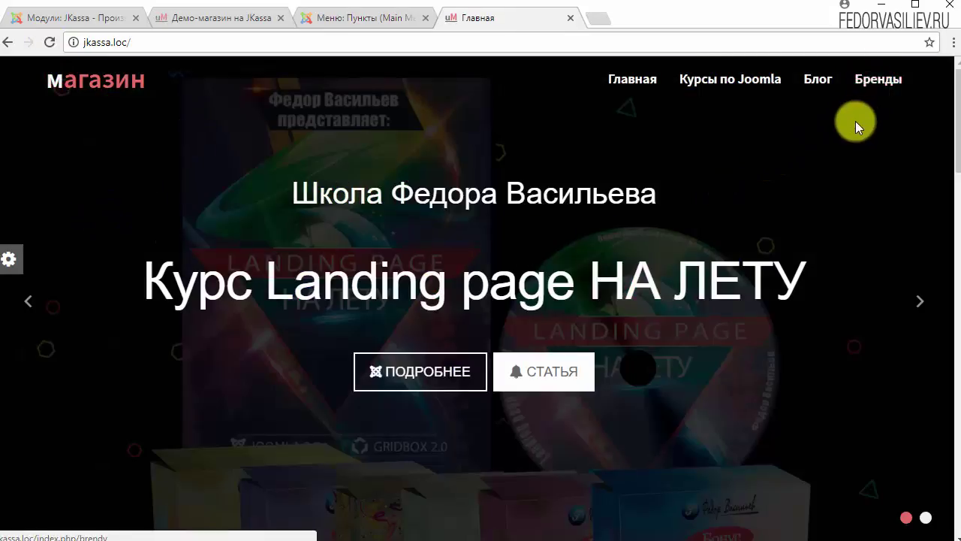
pyautogui.click(869, 81)
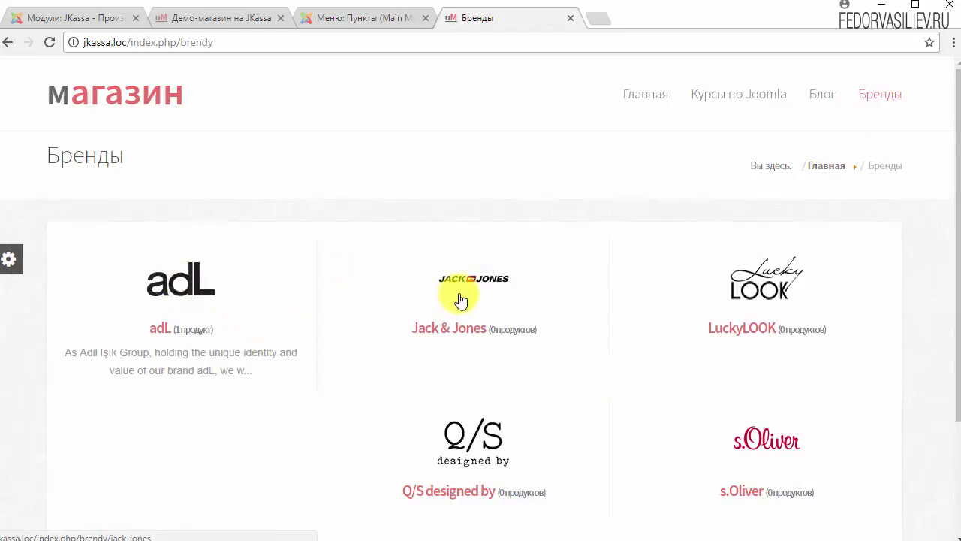
pyautogui.scroll(-3, 300, 292)
pyautogui.scroll(2, 195, 322)
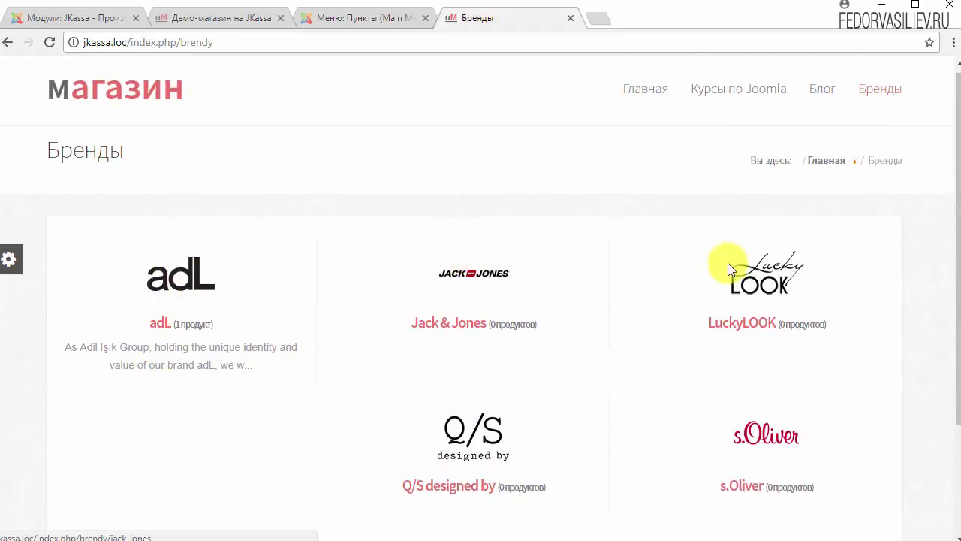
pyautogui.scroll(-1, 732, 282)
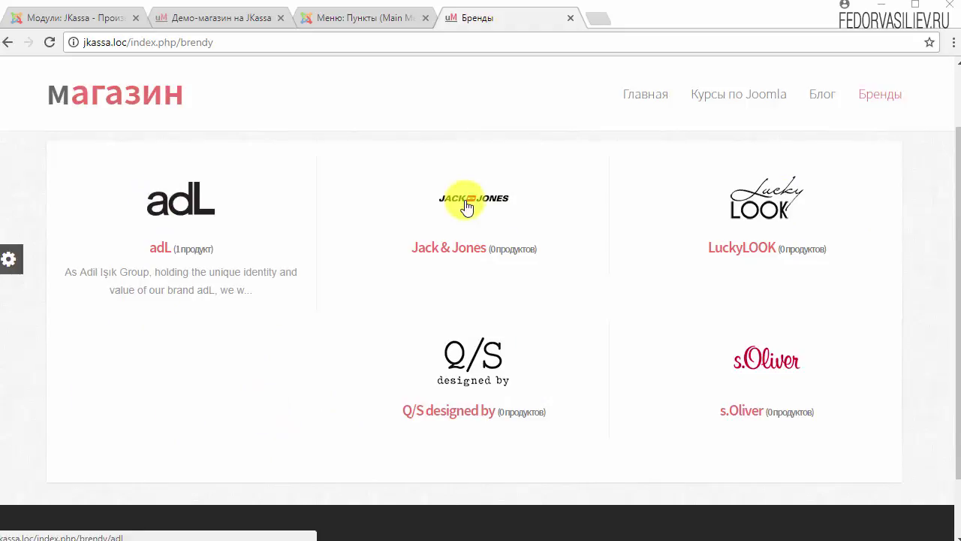
pyautogui.scroll(1, 768, 278)
pyautogui.scroll(-2, 783, 290)
pyautogui.scroll(2, 279, 318)
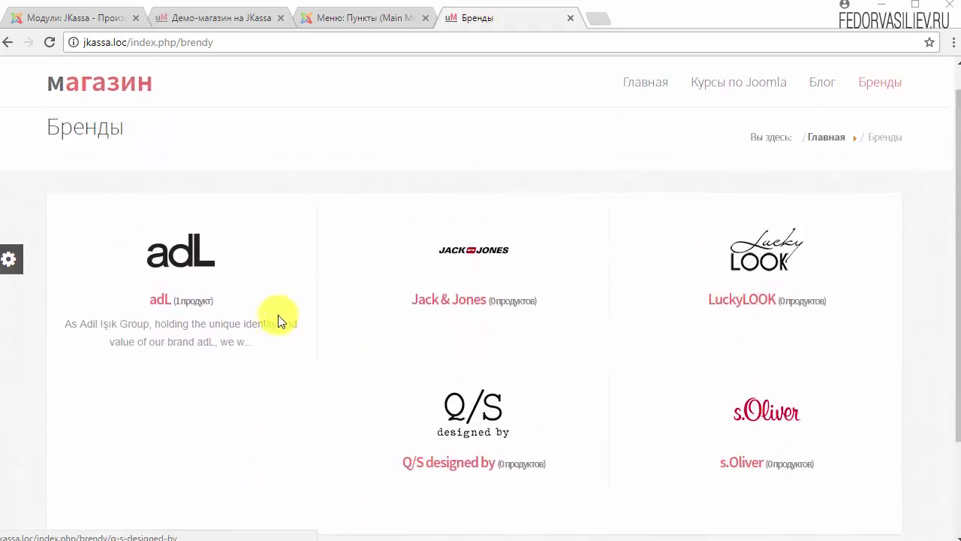
# Open the adL brand from the manufacturers list and look through its description and lookbook sections.
pyautogui.click(189, 293)
pyautogui.scroll(-8, 541, 321)
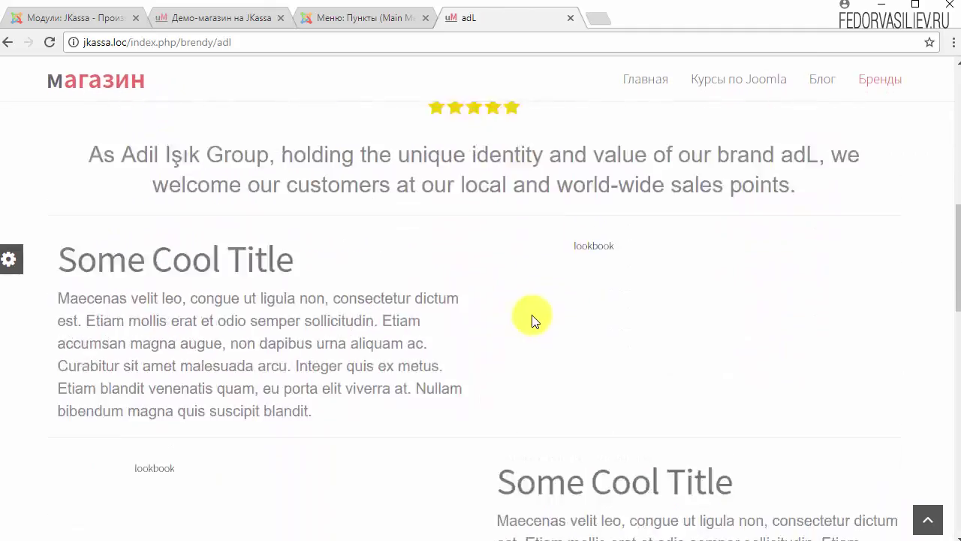
pyautogui.scroll(8, 532, 314)
# Return to the home page, open adL from the brand logo carousel and check its page through to the end.
pyautogui.click(115, 120)
pyautogui.scroll(-10, 606, 270)
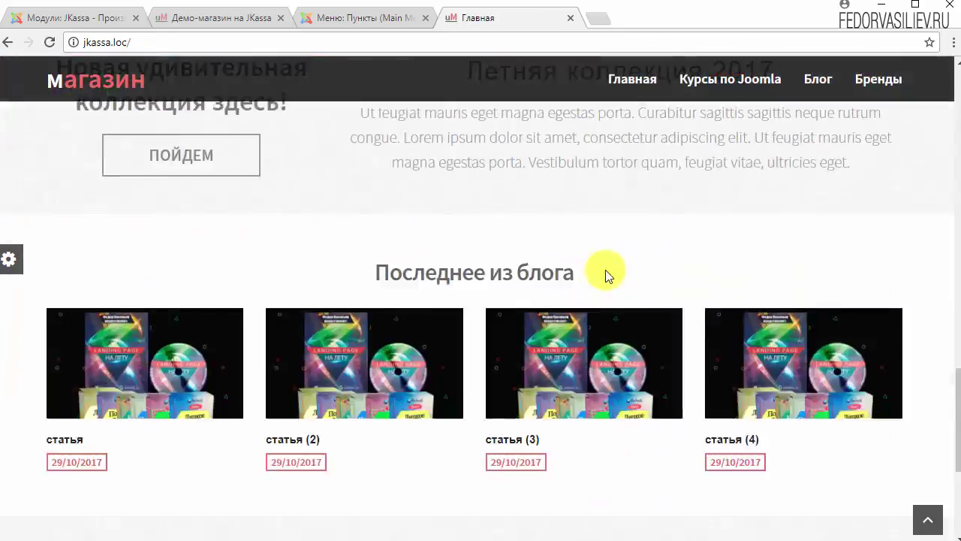
pyautogui.click(687, 326)
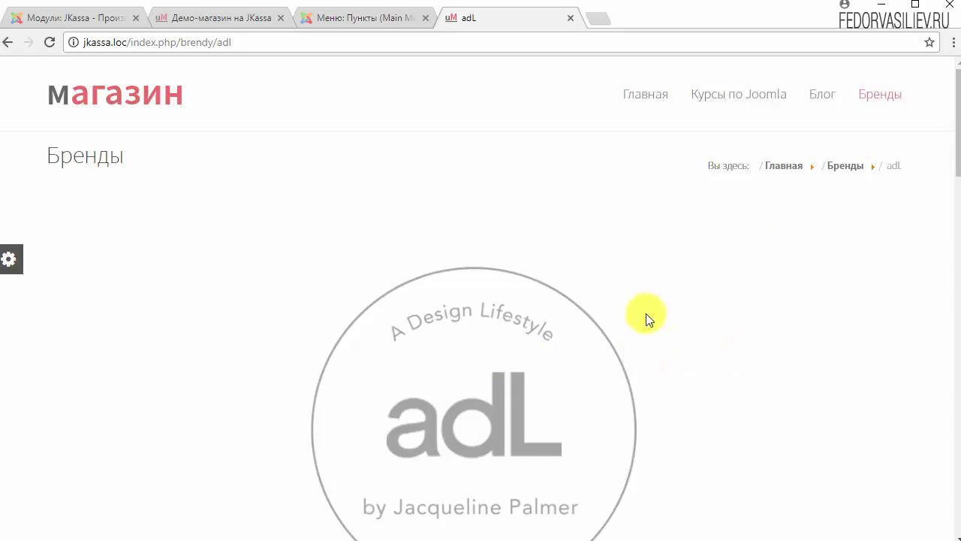
pyautogui.scroll(-15, 564, 307)
pyautogui.scroll(15, 563, 307)
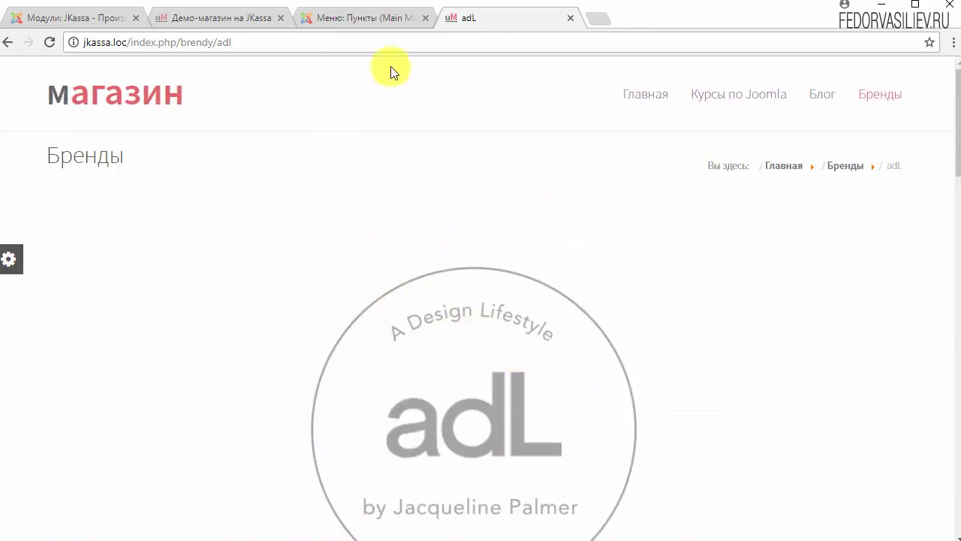